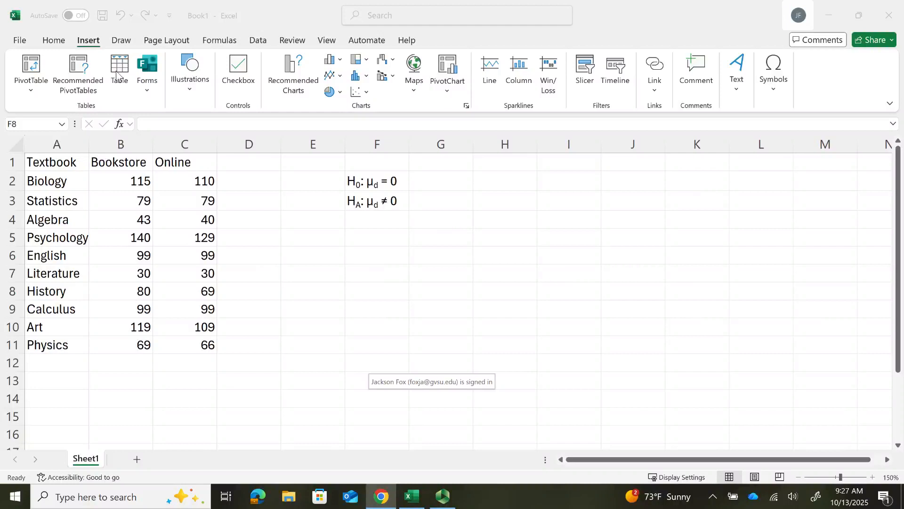
- Start the t-Test: Paired Two Sample for Means data analysis and place its dialog clear of the textbook data and hypotheses
click(6, 15)
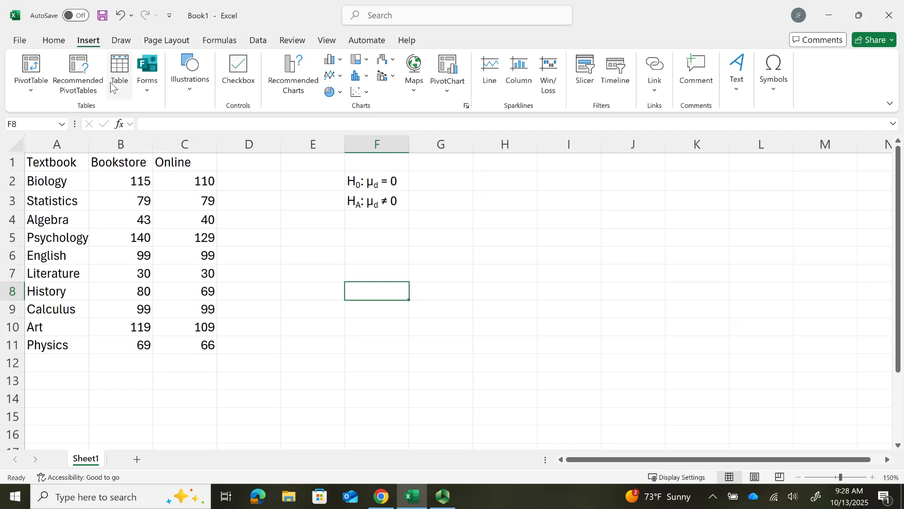
click(258, 42)
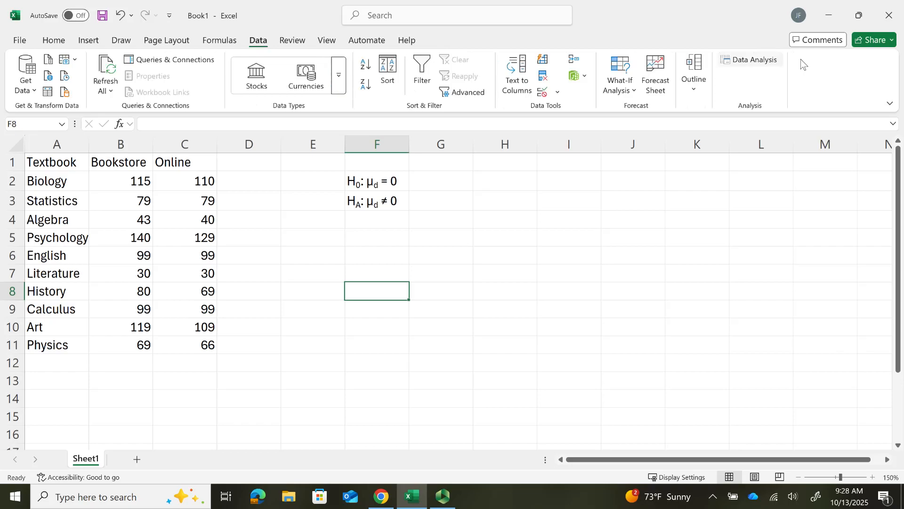
click(750, 61)
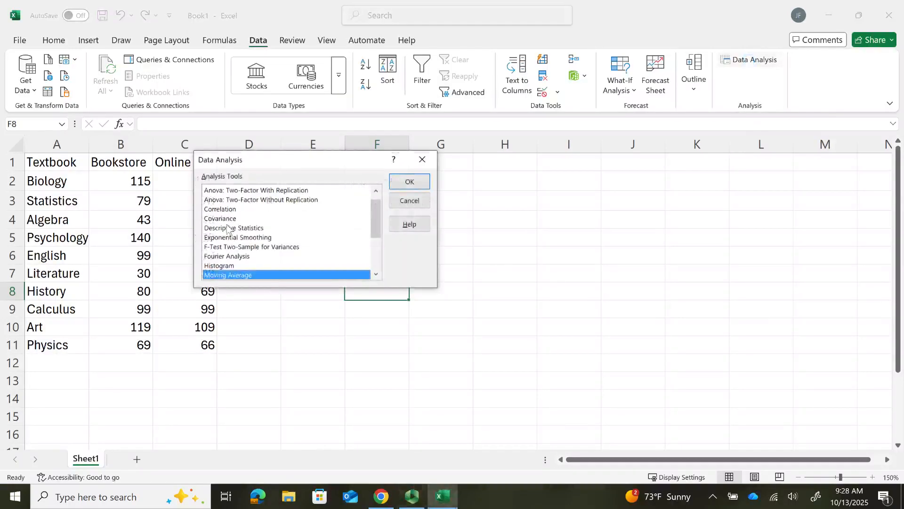
drag(377, 206, 377, 245)
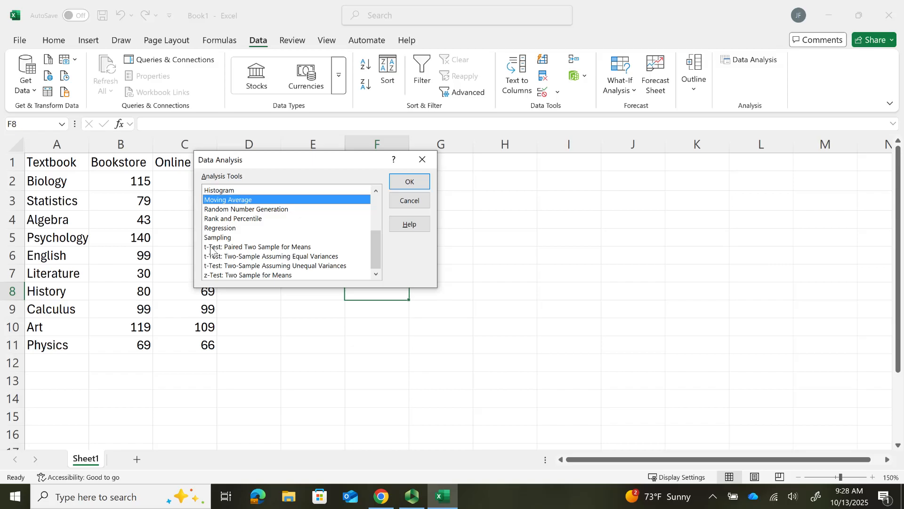
click(245, 247)
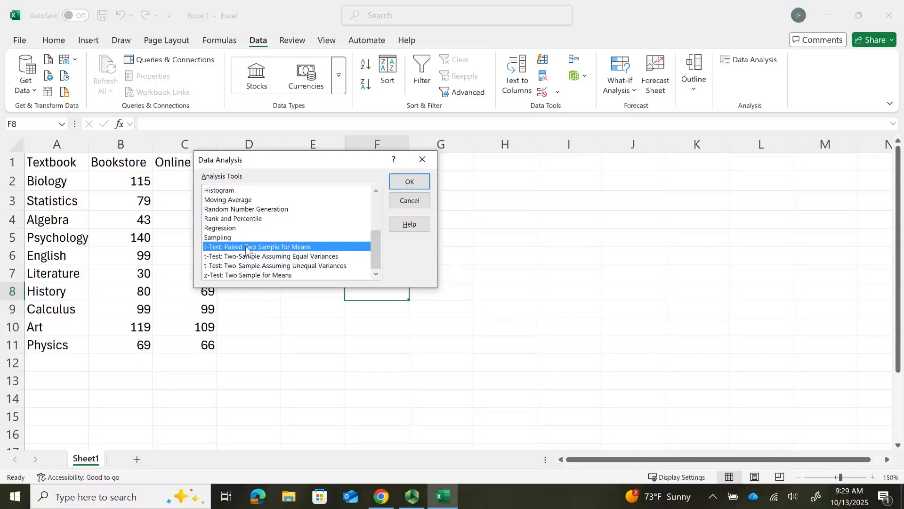
click(410, 183)
drag(344, 133, 449, 135)
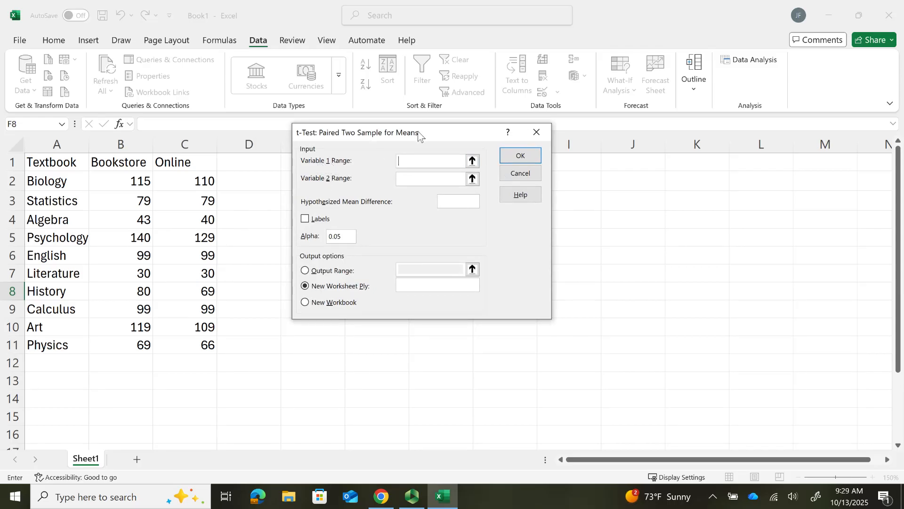
drag(435, 131, 562, 149)
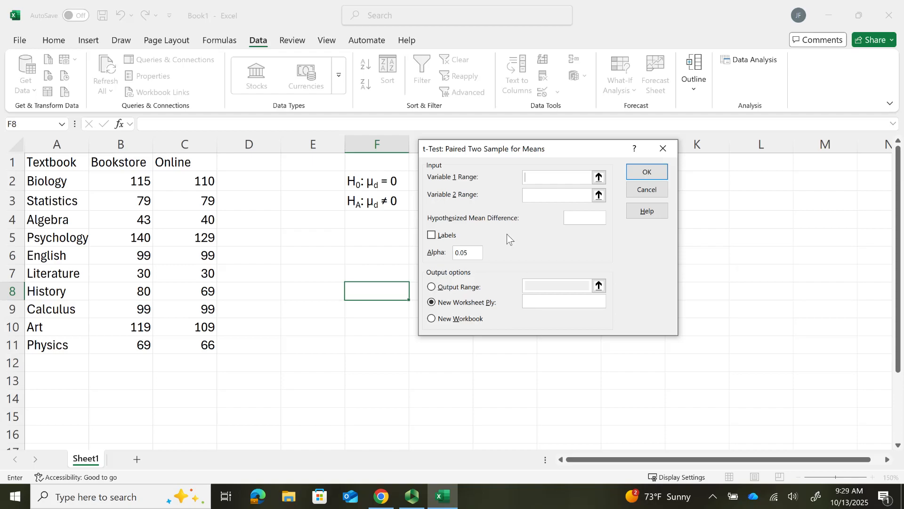
- Set the test's Variable 1 range to the Bookstore prices B1:B11 and the Variable 2 range to the Online prices C1:C11
click(599, 178)
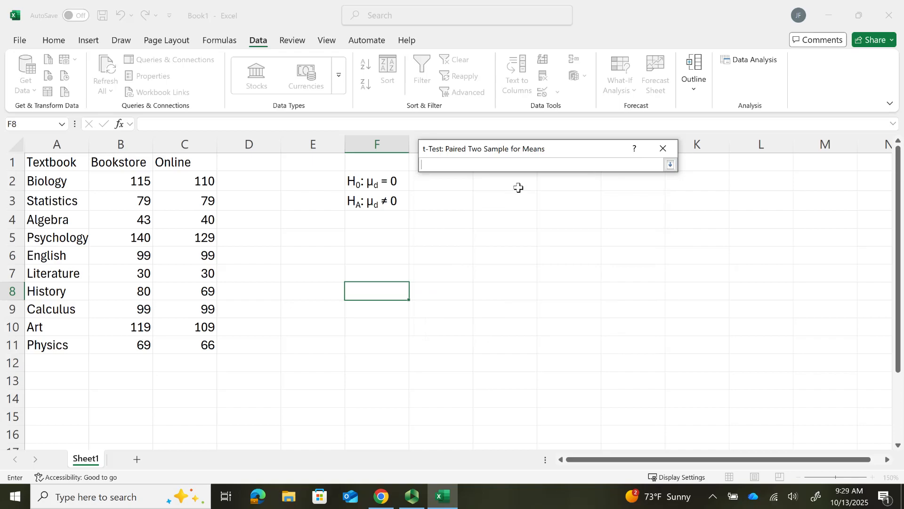
drag(118, 160, 123, 349)
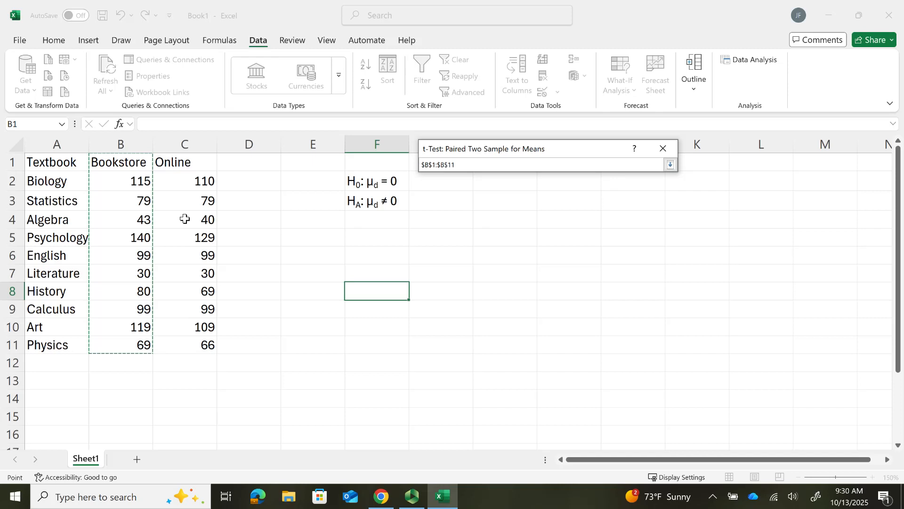
key(Return)
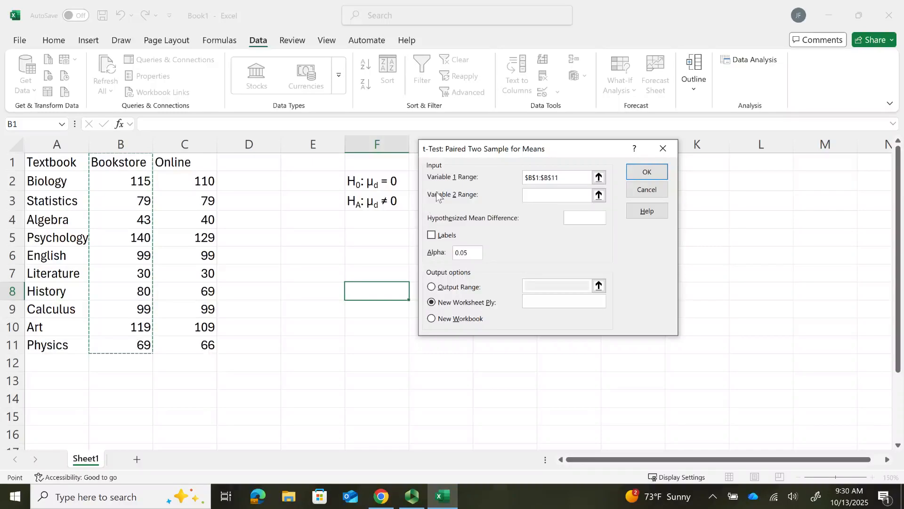
click(598, 195)
drag(185, 164, 193, 351)
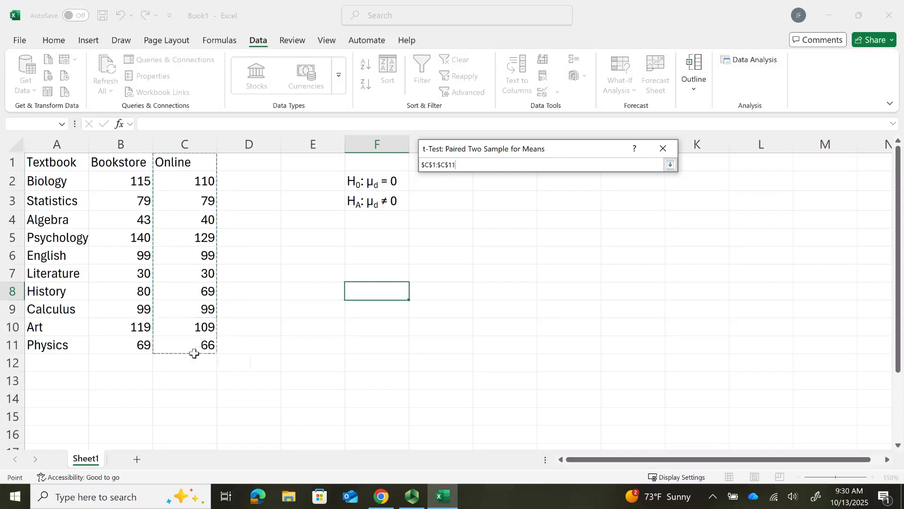
key(Return)
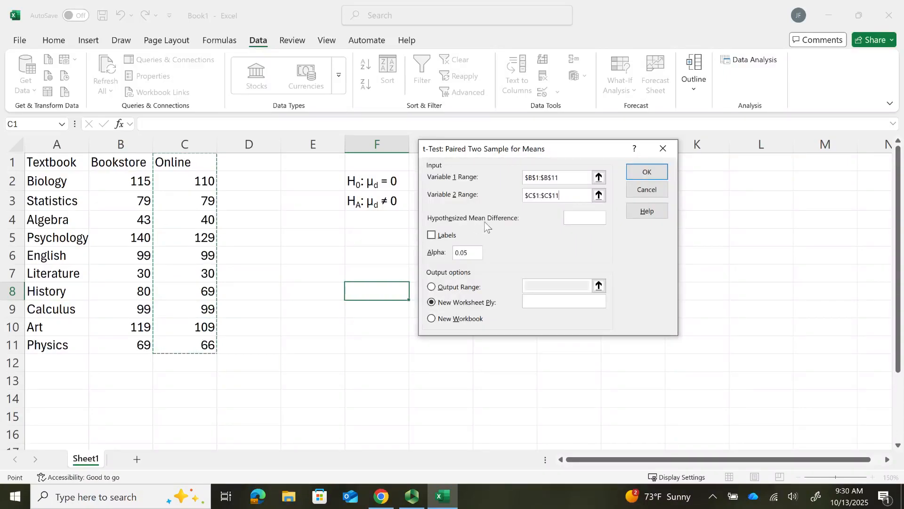
- Set the hypothesized mean difference to 0 and mark the input ranges as including labels
click(575, 218)
text(0)
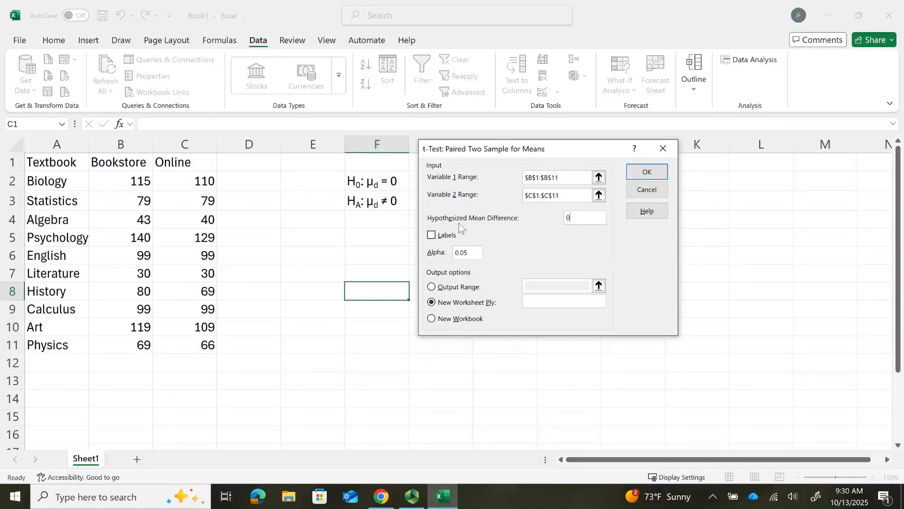
click(431, 235)
- Direct the test output to the range G1:H12 on the current sheet and run the paired t-test
click(431, 287)
click(594, 285)
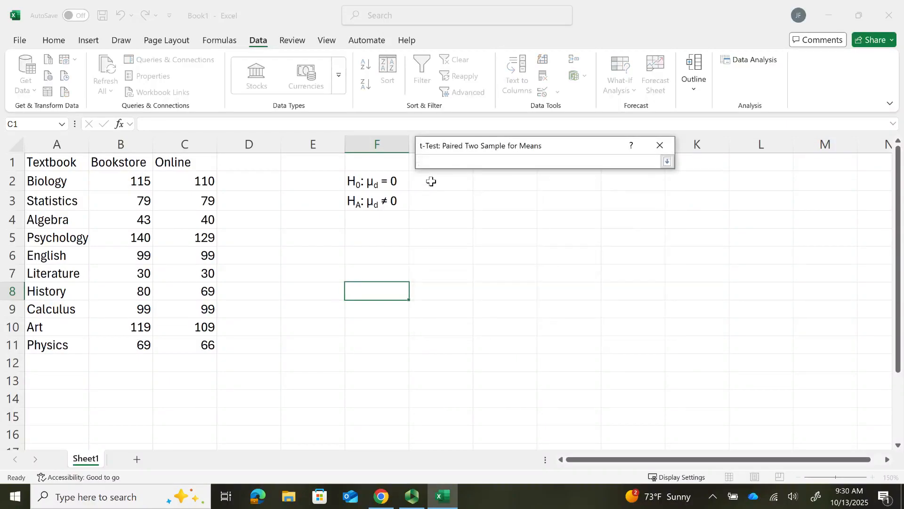
drag(410, 160, 535, 365)
key(Return)
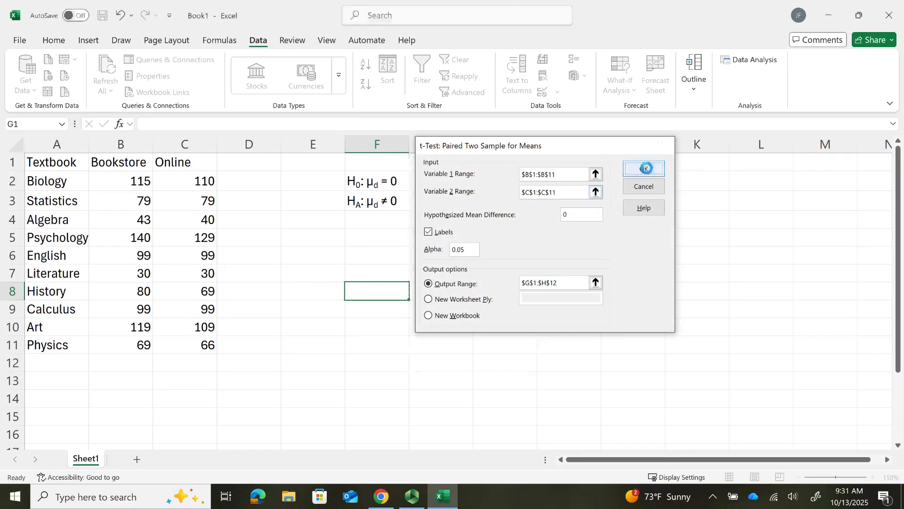
click(645, 169)
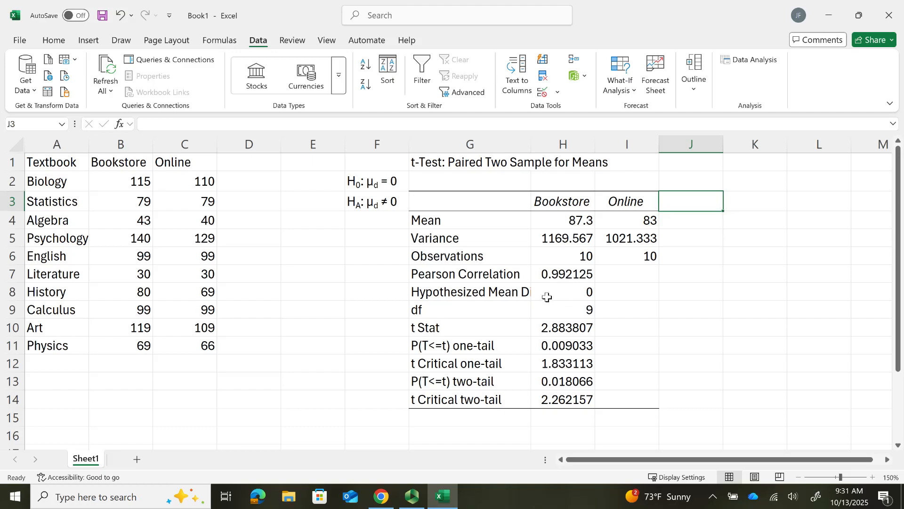
- Widen column G to fit the result labels and highlight the t Stat cells G10:H10 in yellow
drag(531, 145, 591, 144)
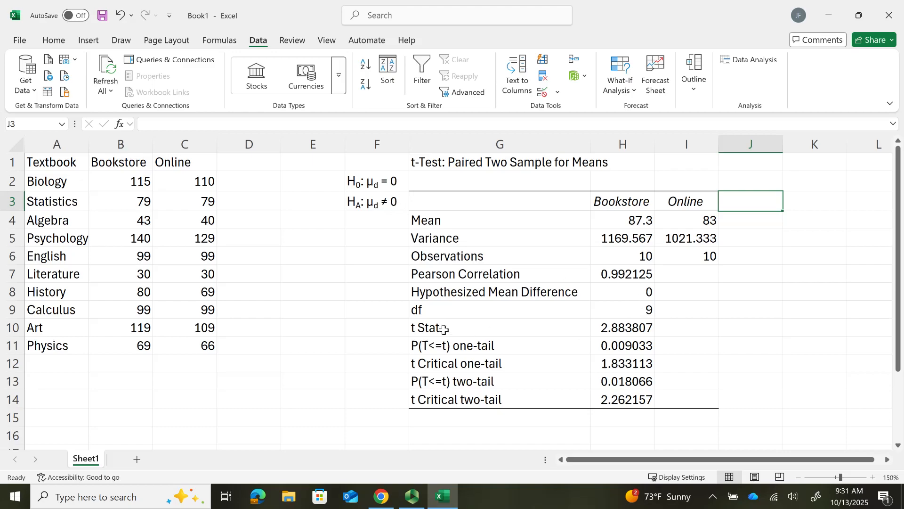
click(484, 327)
drag(484, 328, 608, 326)
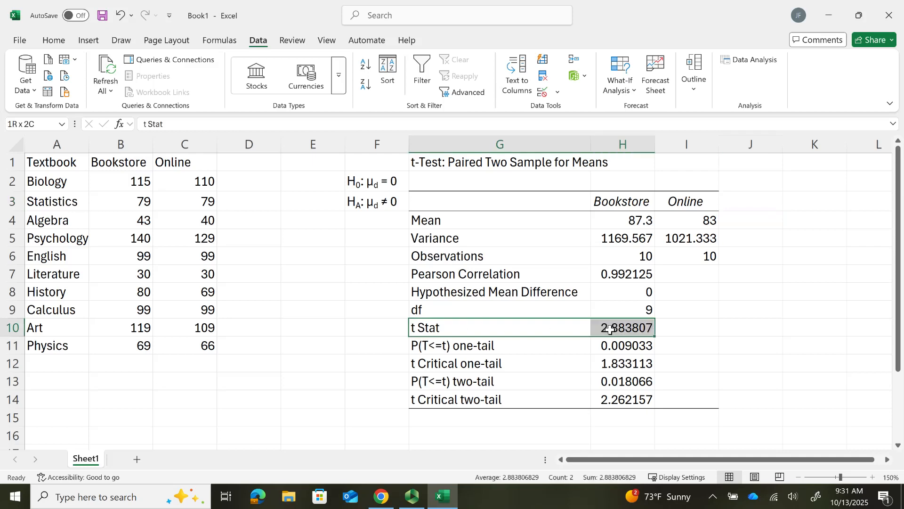
click(53, 42)
click(177, 84)
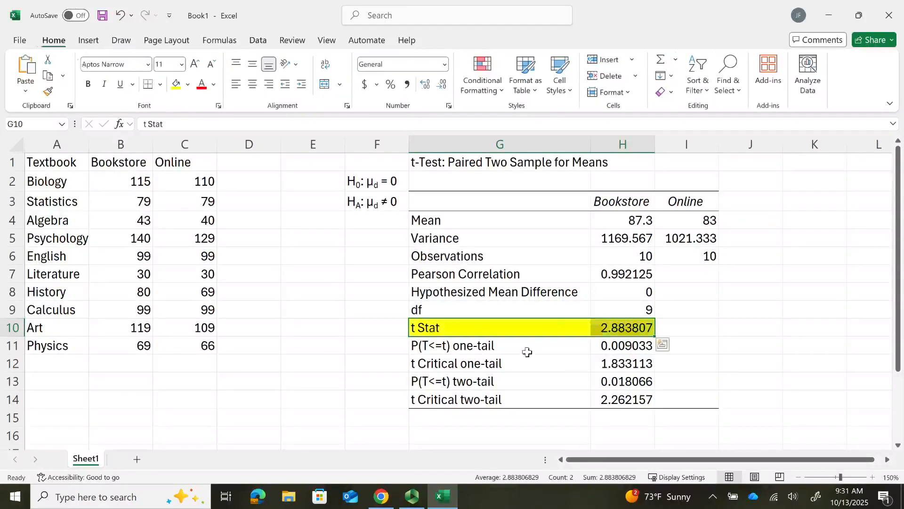
click(558, 368)
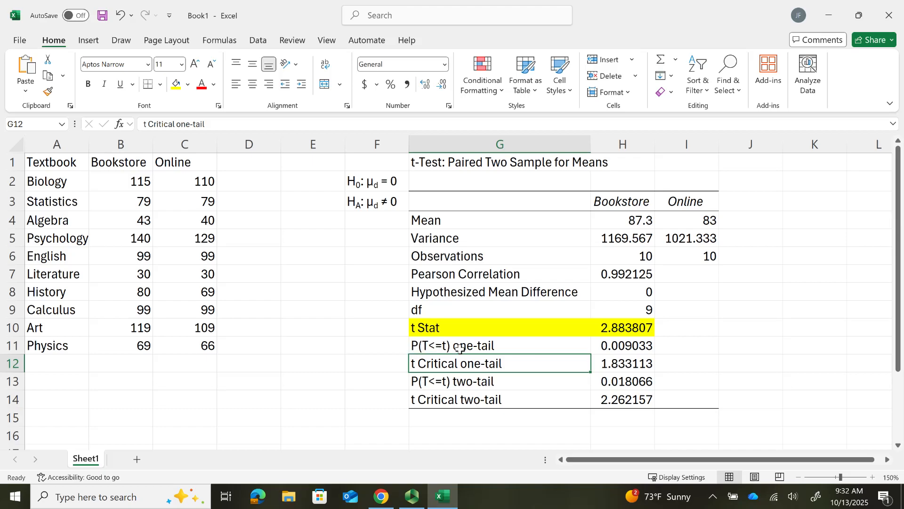
- Highlight the two-tail p-value label and result in G13:H13 in yellow
click(477, 348)
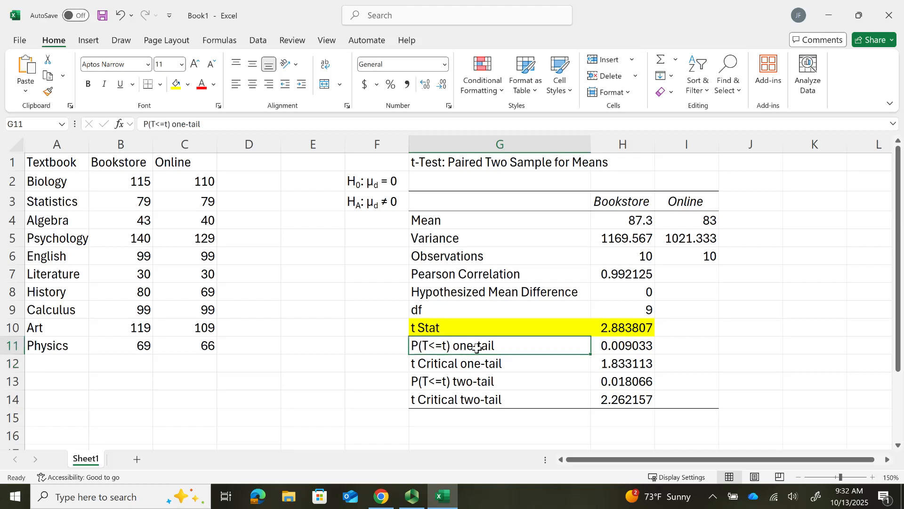
click(477, 383)
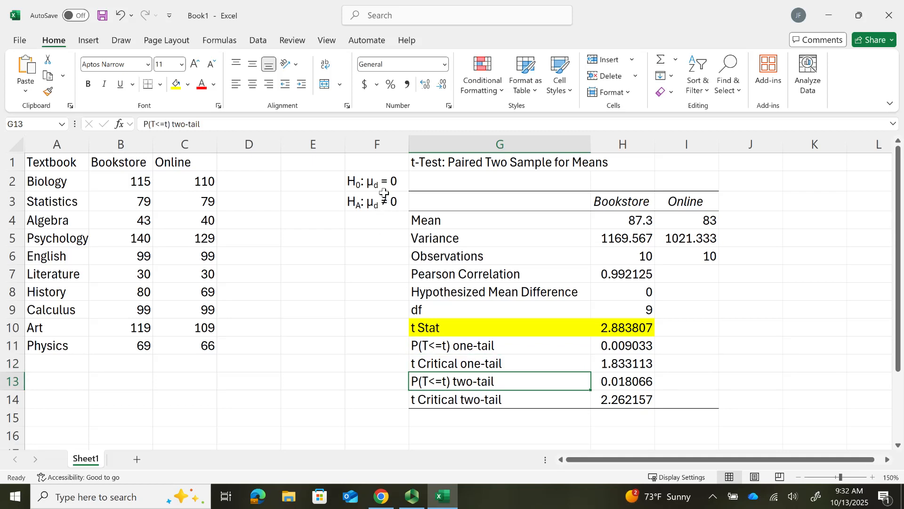
drag(444, 380, 612, 379)
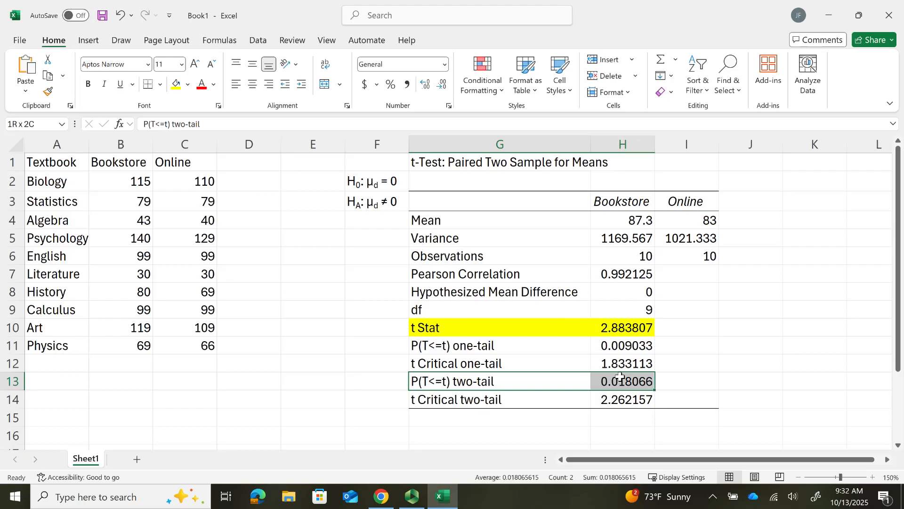
click(176, 85)
click(477, 400)
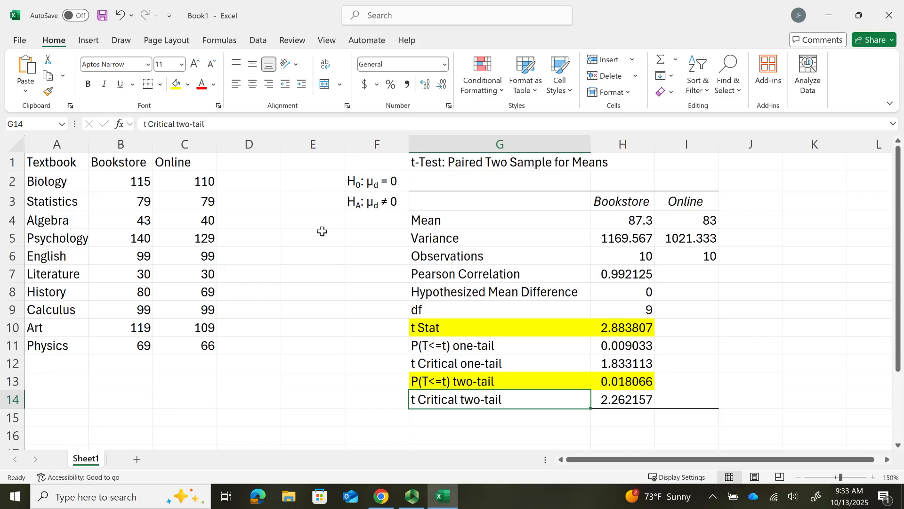
- Add the column header Difference in cell D1 beside the Online prices
click(244, 164)
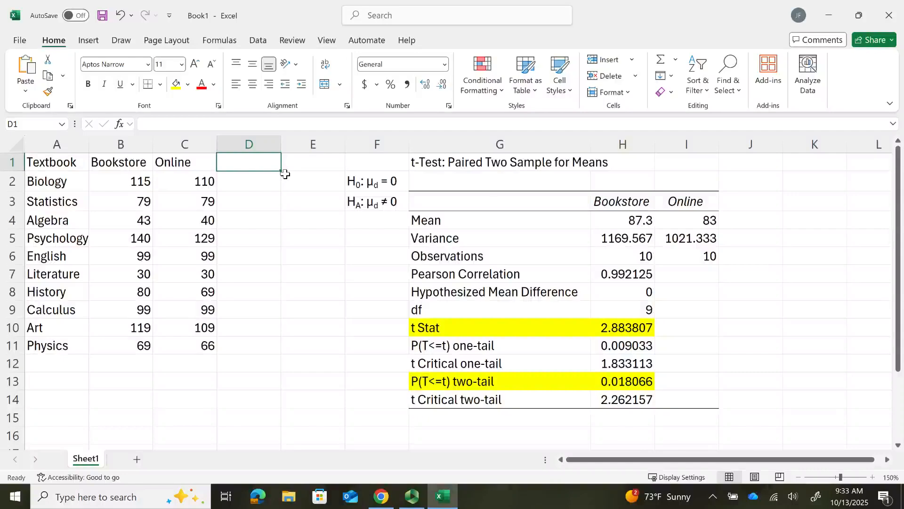
text(Difference)
key(Return)
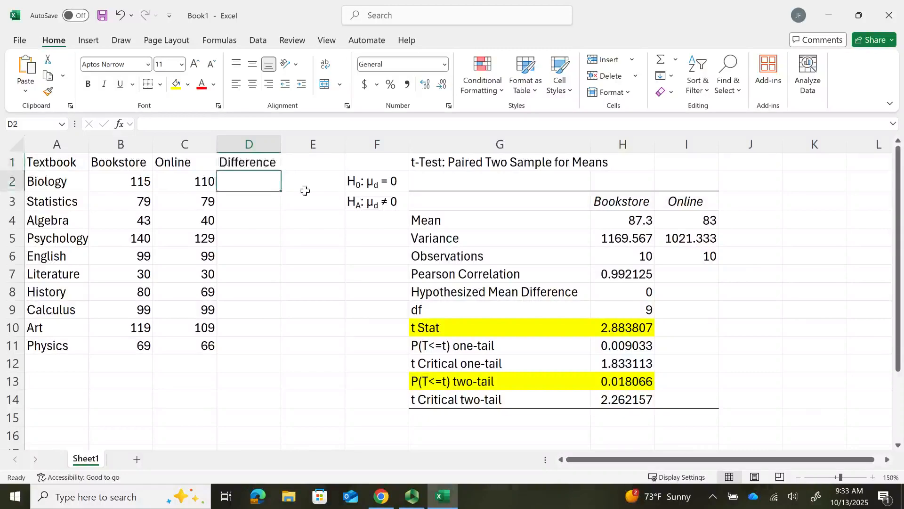
- Calculate the Bookstore minus Online price in D2 with =B2-C2 and fill the formula down to D11
text(=)
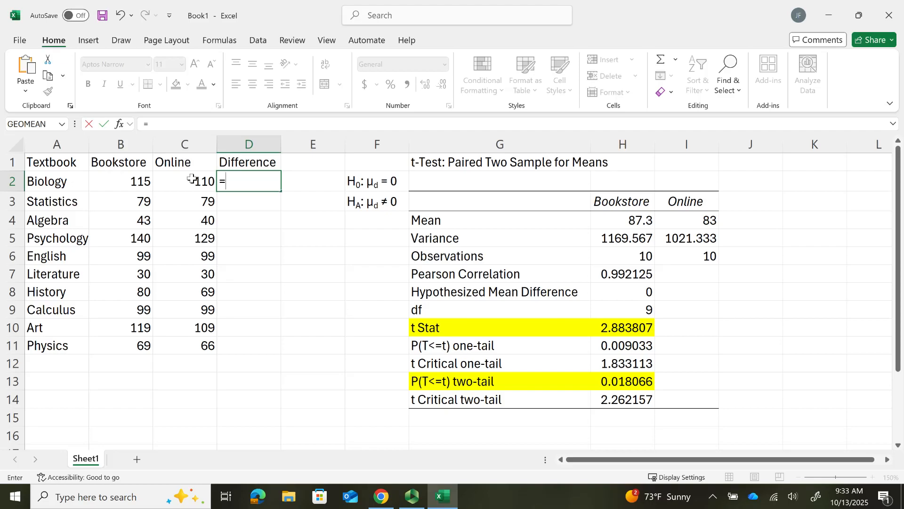
click(125, 184)
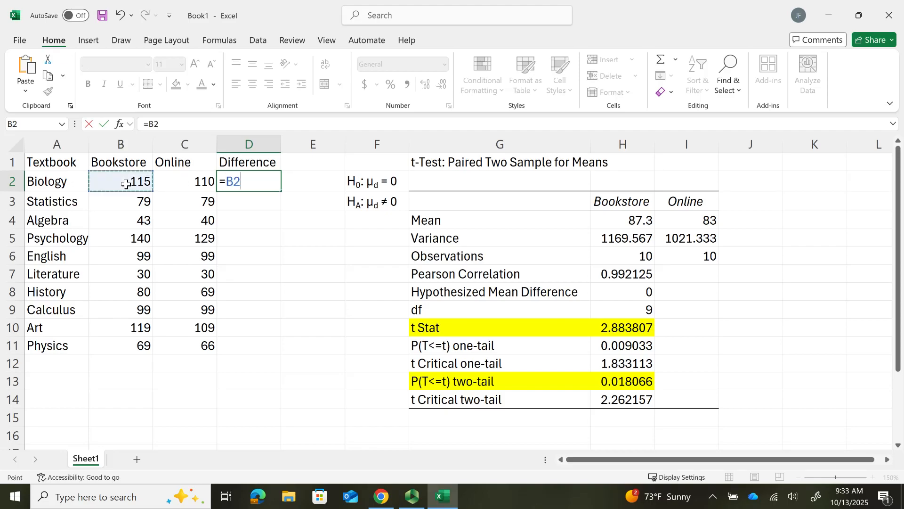
text(-)
click(198, 183)
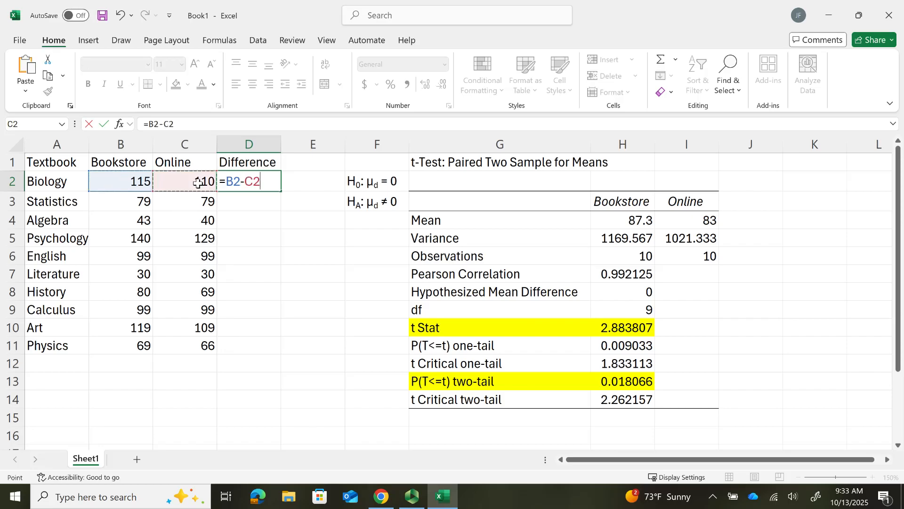
key(Return)
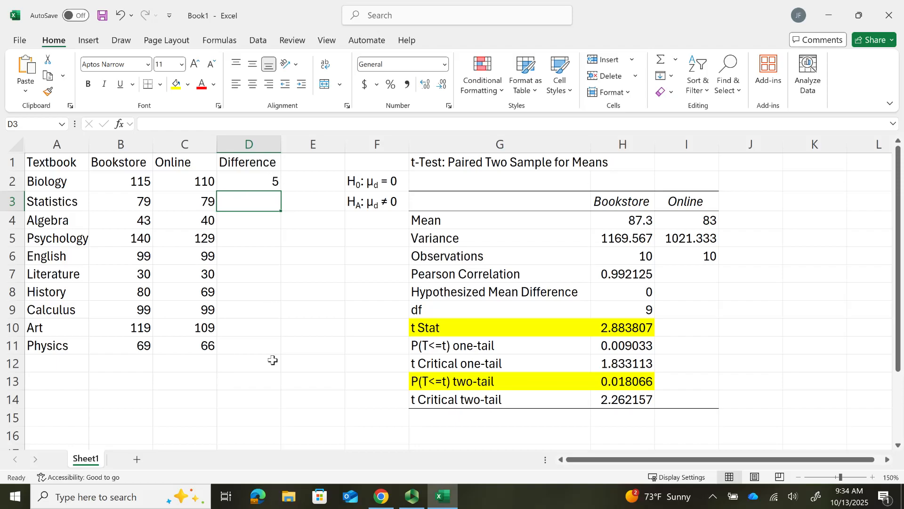
click(256, 187)
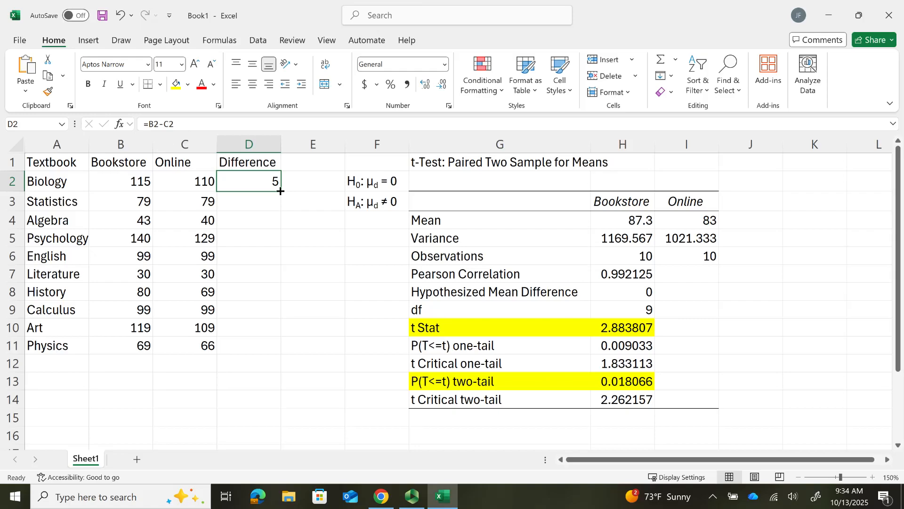
drag(280, 190, 285, 350)
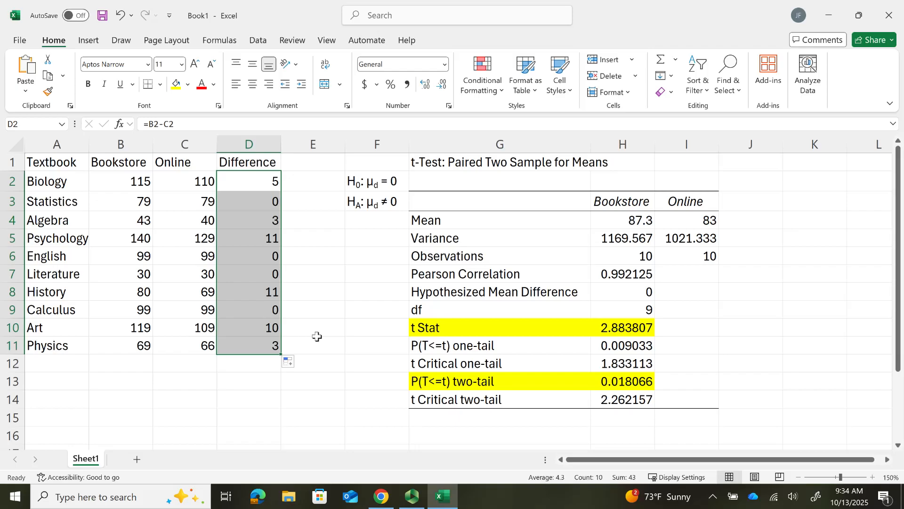
click(316, 336)
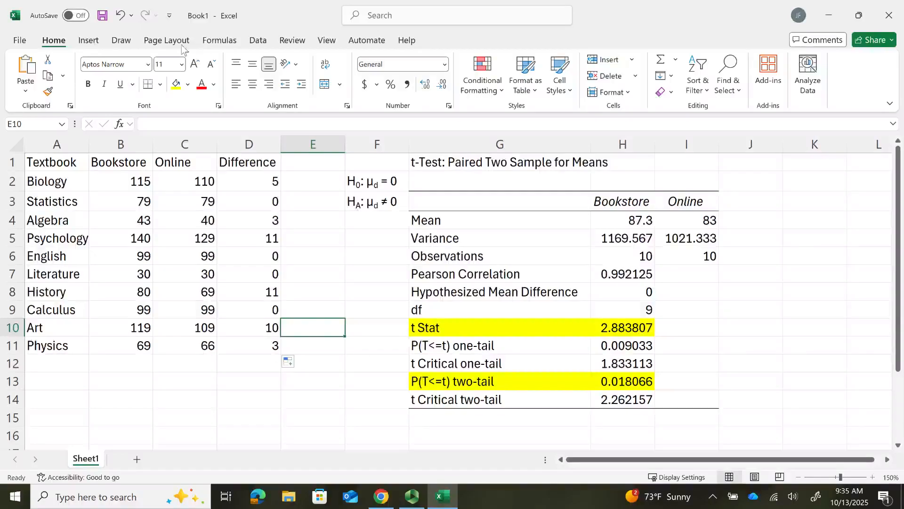
- Set up a Descriptive Statistics analysis of the Difference column with input range D1:D11, grouped by columns, with labels in the first row
click(258, 41)
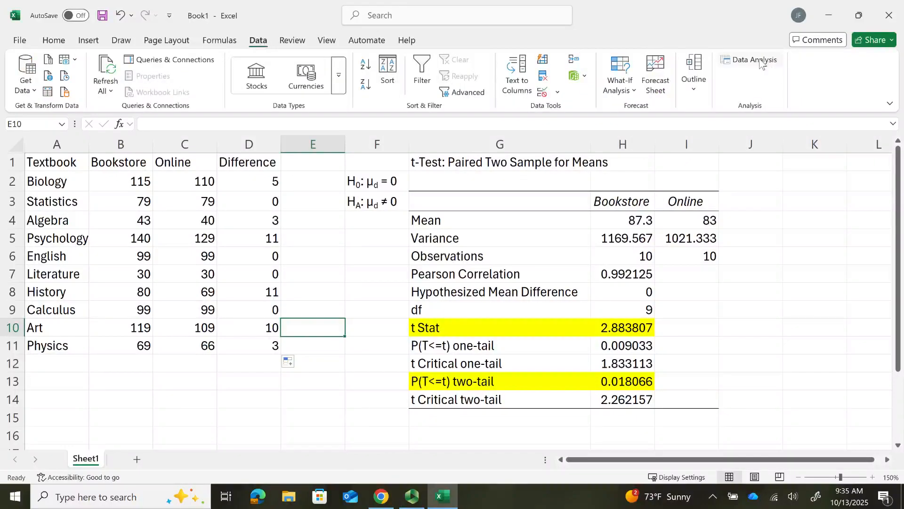
click(762, 64)
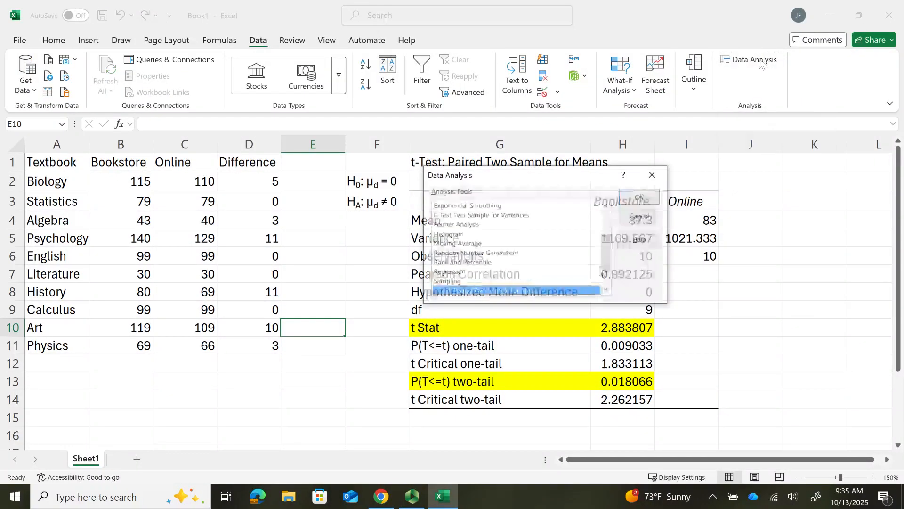
scroll(584, 245, up, 2)
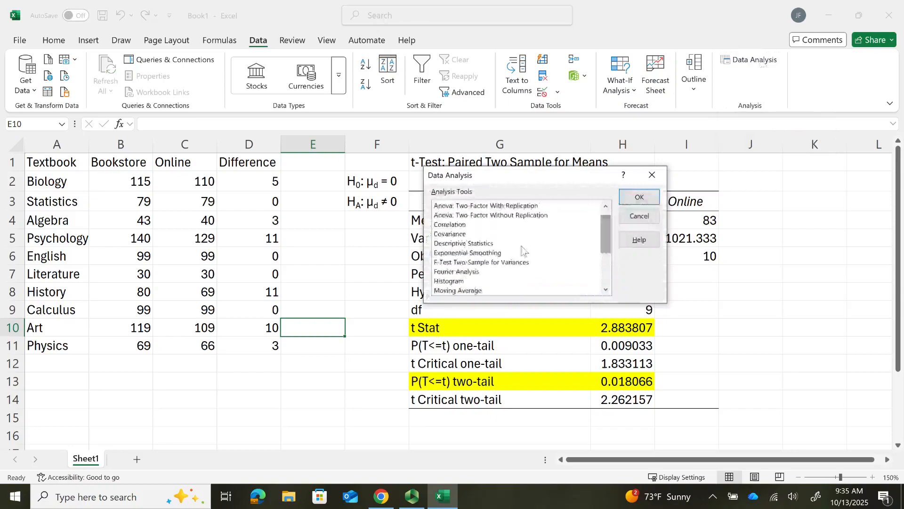
click(484, 244)
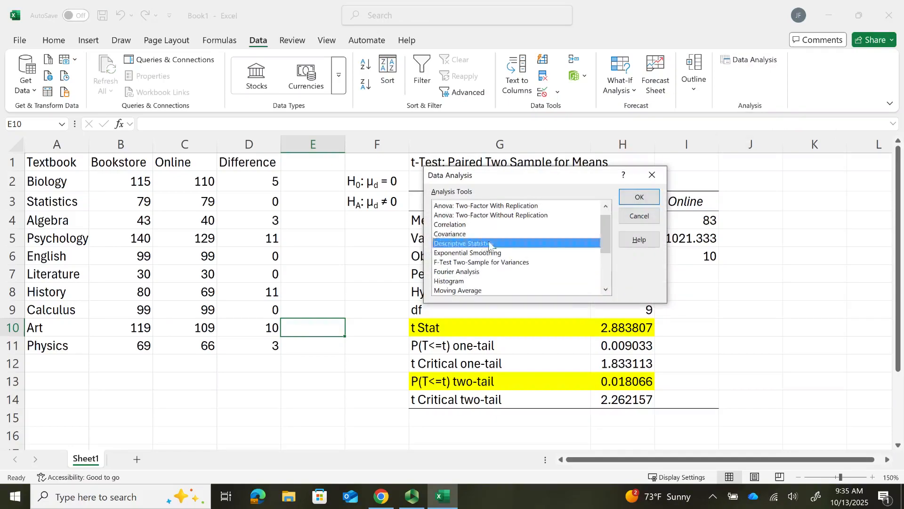
click(640, 200)
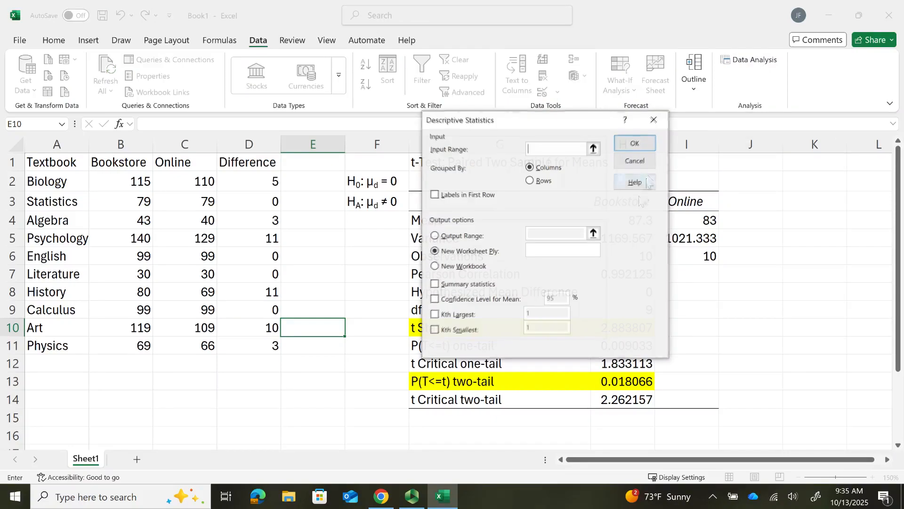
click(593, 149)
drag(248, 162, 269, 345)
key(Return)
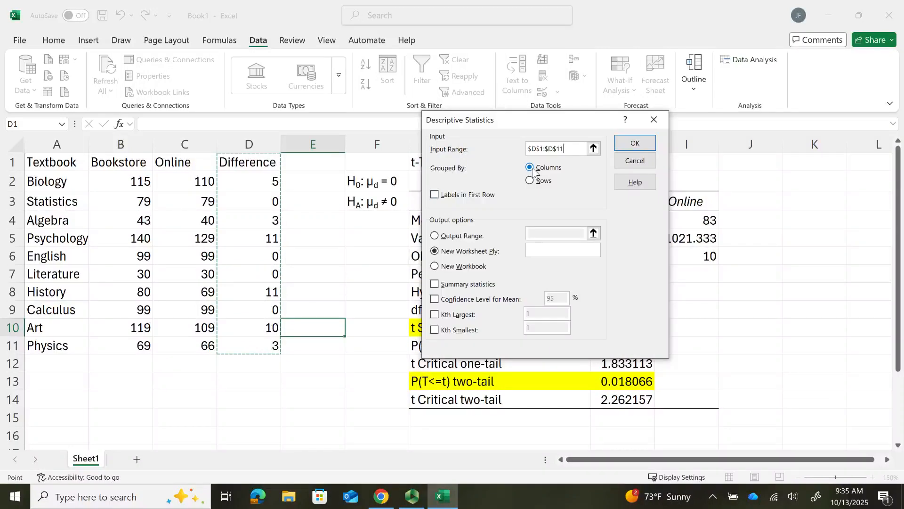
click(434, 195)
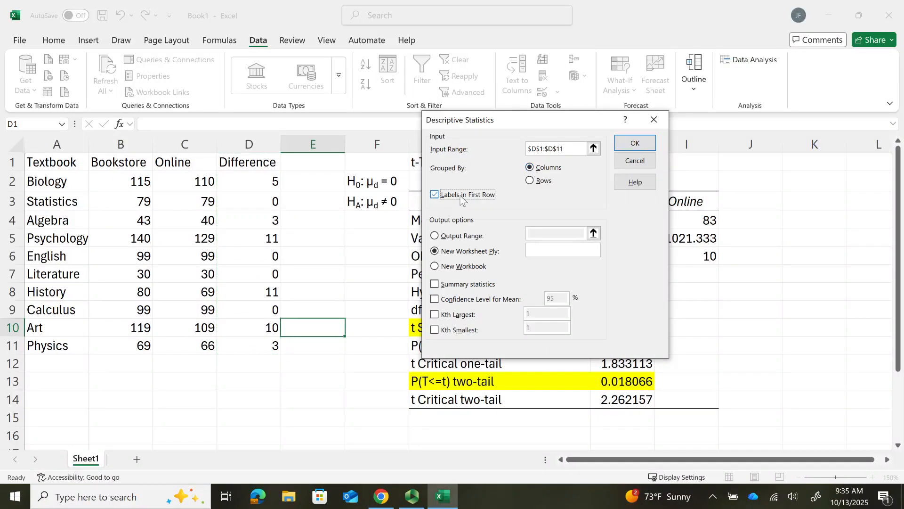
- Output the descriptive statistics to K1:L11 with summary statistics and a 95% confidence level for the mean, and run the analysis
click(434, 236)
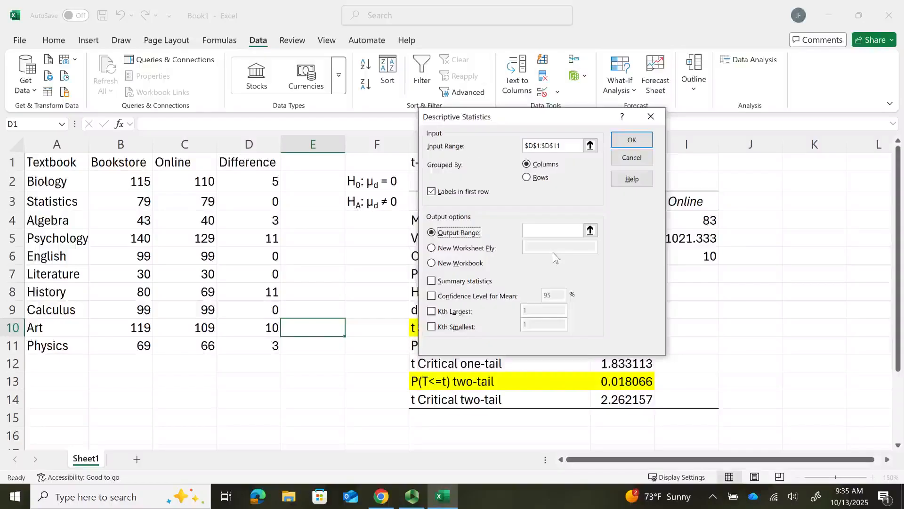
click(590, 230)
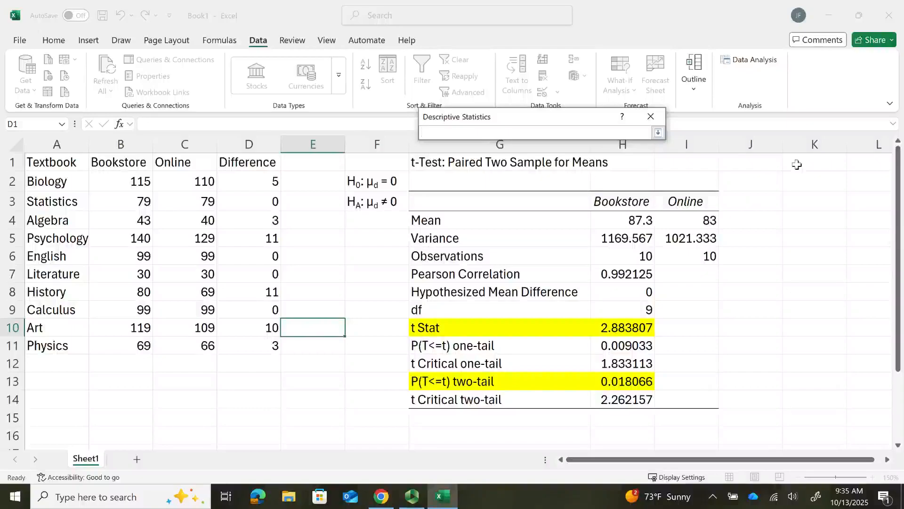
drag(799, 165, 858, 327)
key(Return)
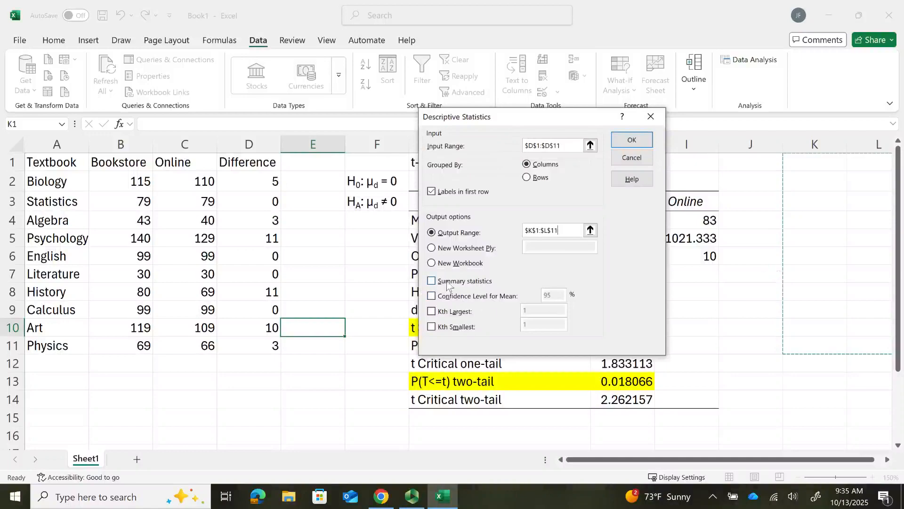
click(431, 282)
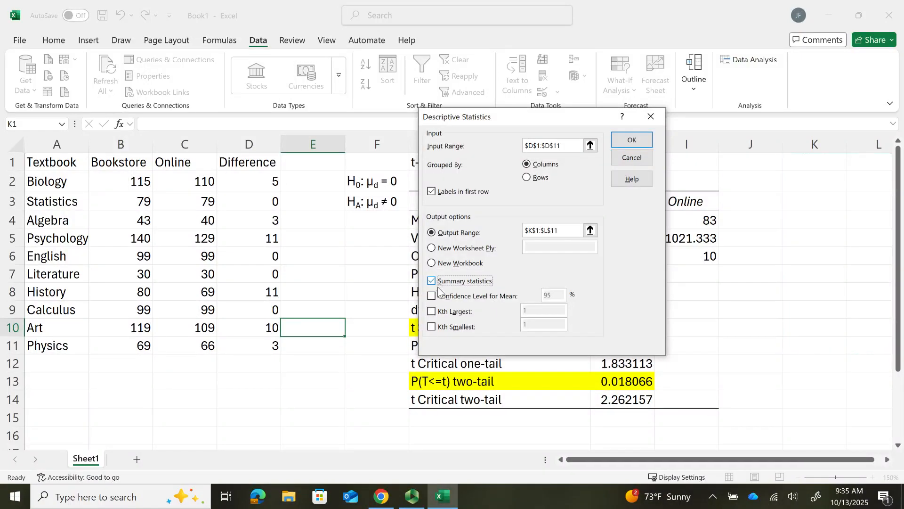
click(431, 297)
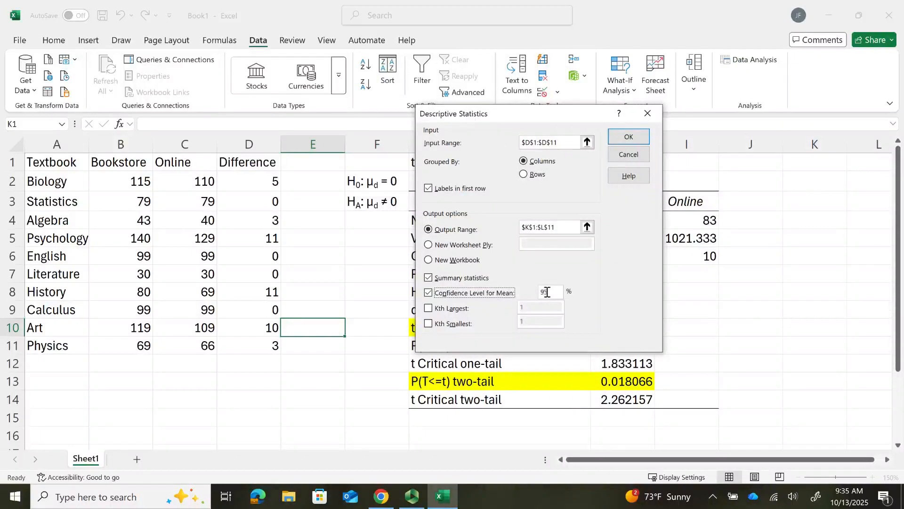
click(629, 137)
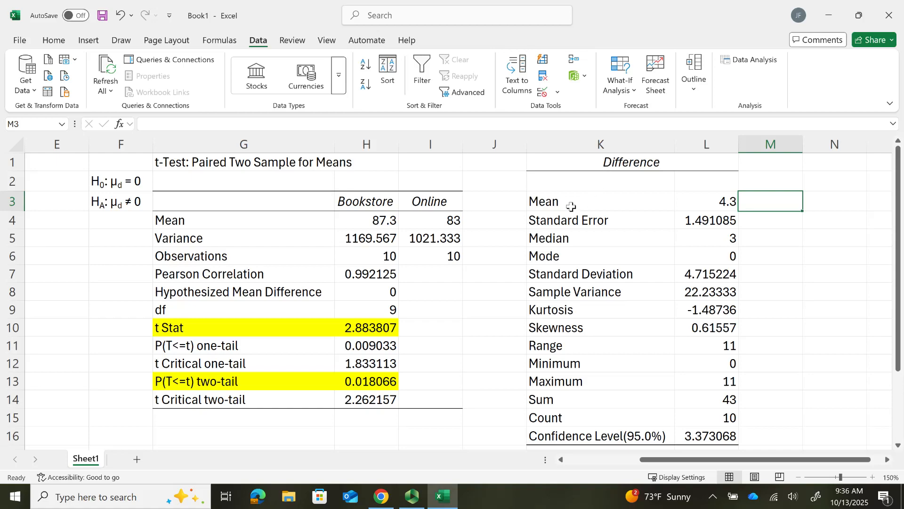
- Review the standard error, standard deviation and confidence level results, and annotate the confidence level row with Margin of Error in M16
click(690, 222)
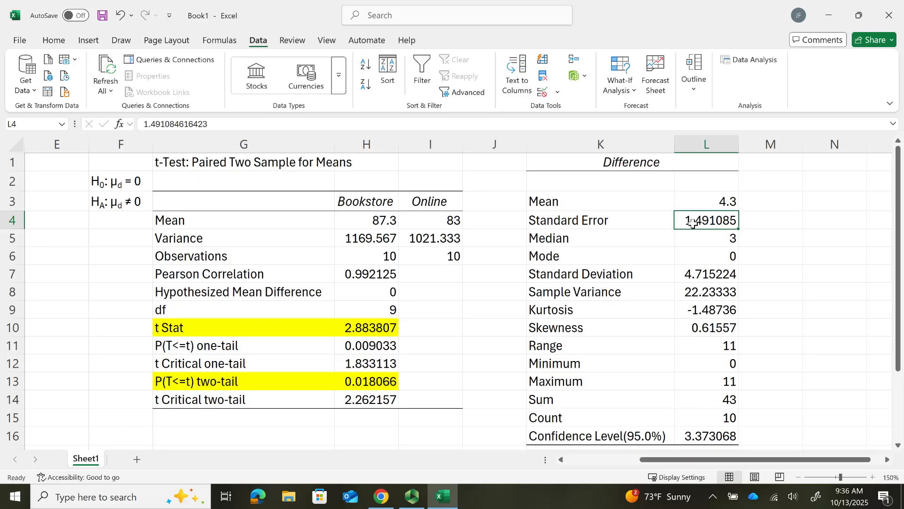
click(700, 274)
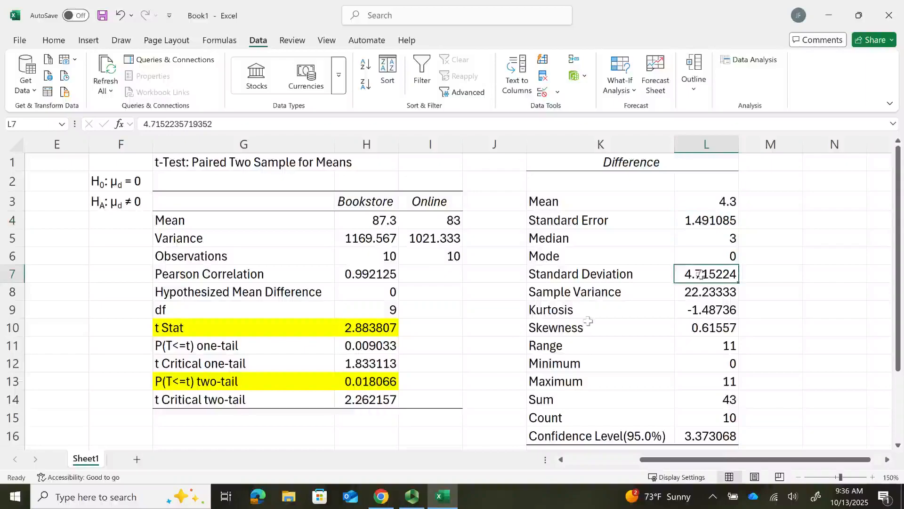
click(556, 439)
drag(580, 442, 742, 440)
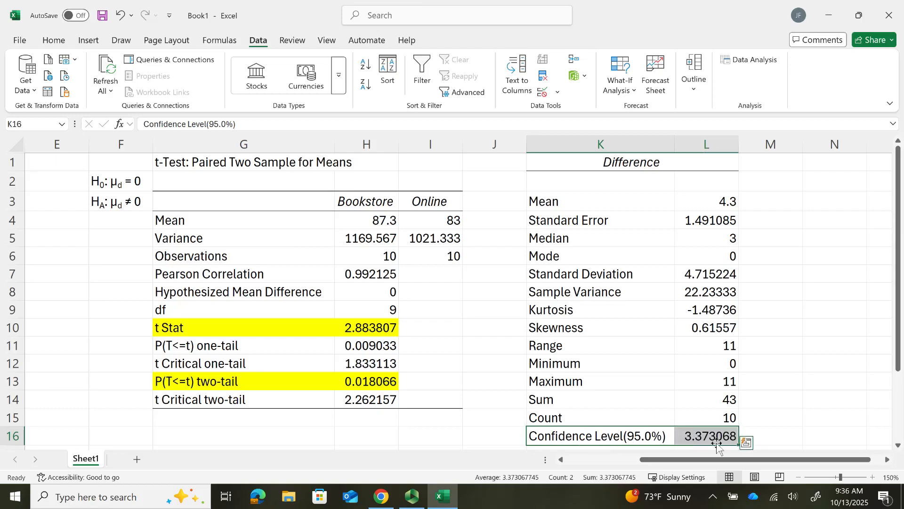
click(775, 439)
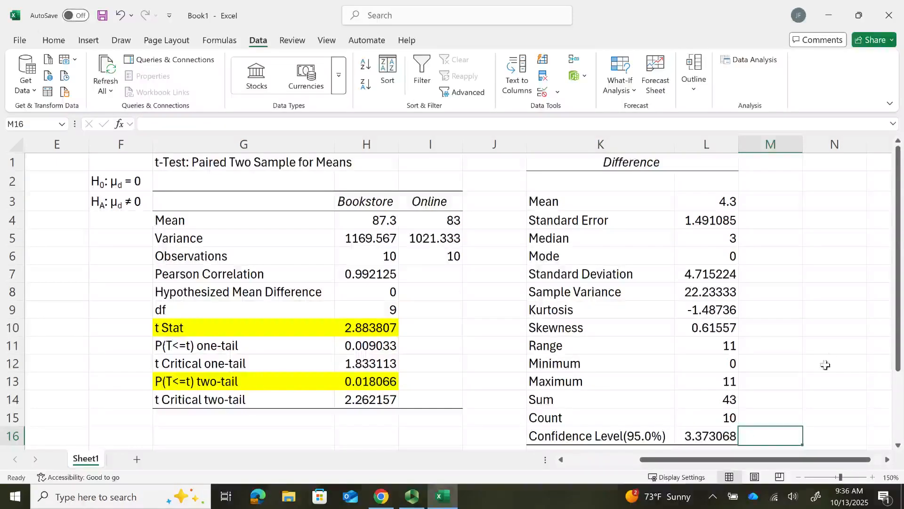
text(Margin of Error)
key(Return)
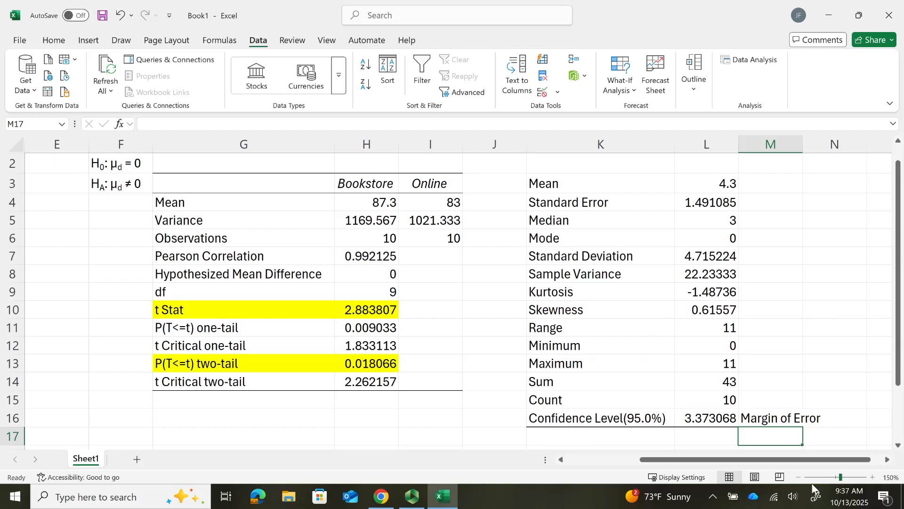
- Enter the label Sandard Error in K18 below the descriptive statistics table
click(797, 477)
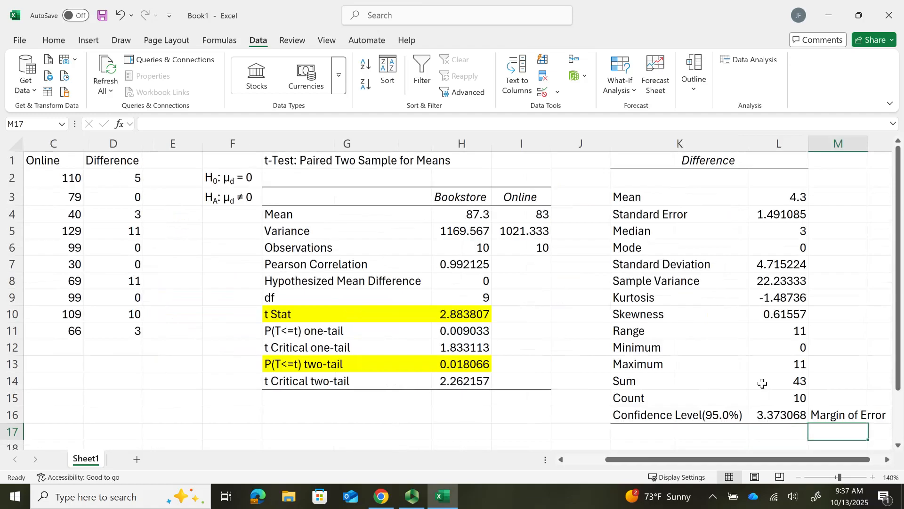
drag(715, 459, 768, 468)
click(622, 398)
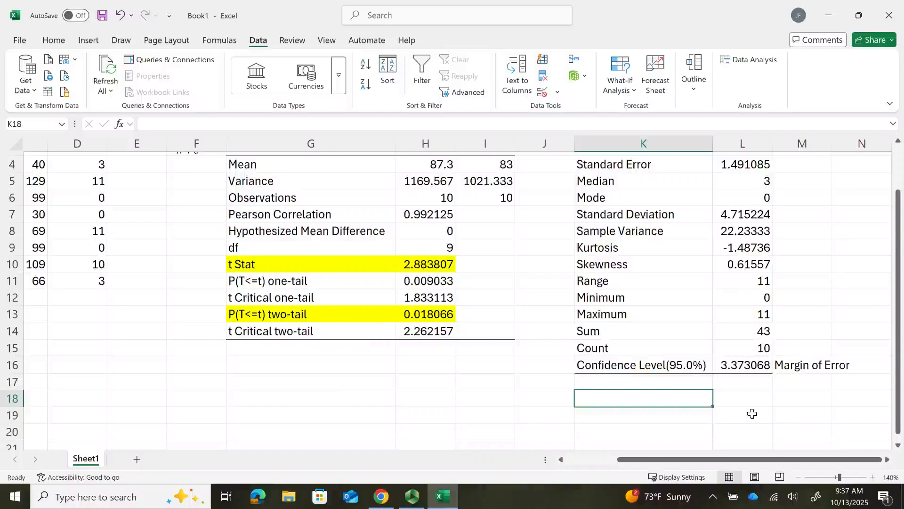
text(Sandard Error)
- Calculate the standard error in L18 by dividing the standard deviation by the square root of the count with =L7/SQRT(L15)
click(765, 399)
text(=)
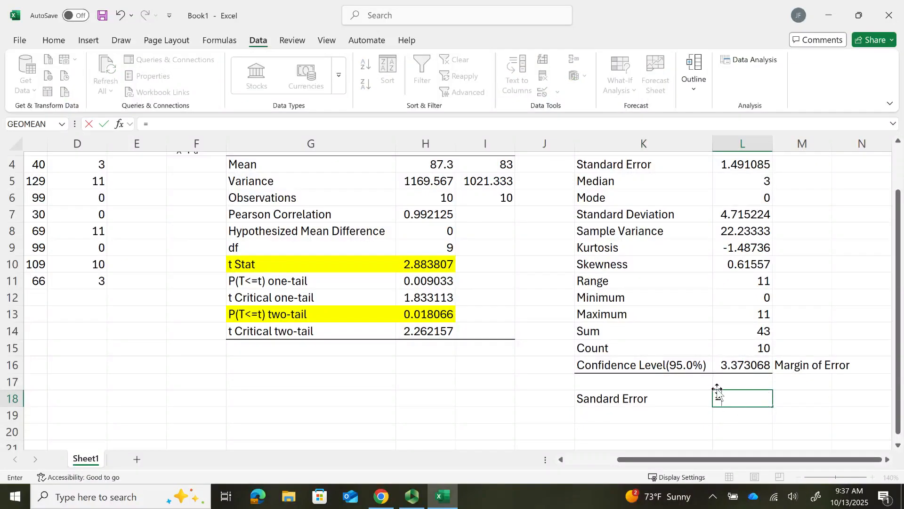
click(731, 213)
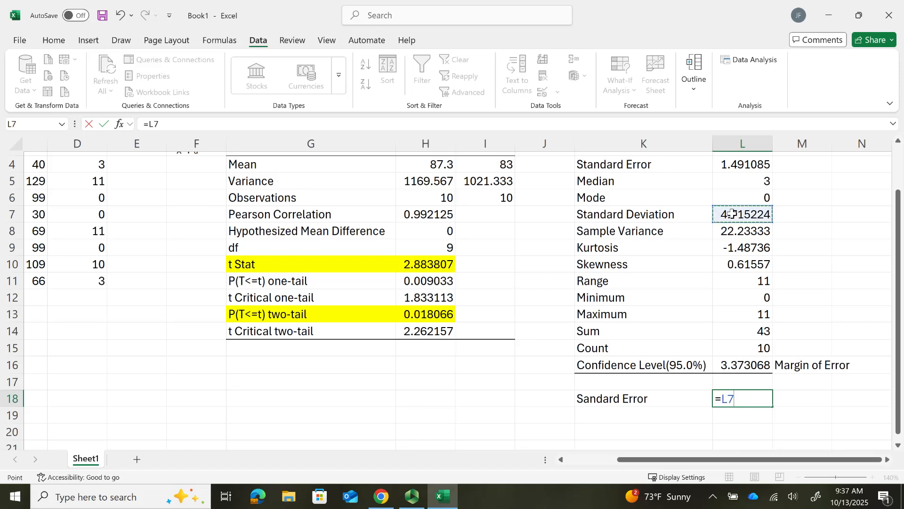
text(/sqrt()
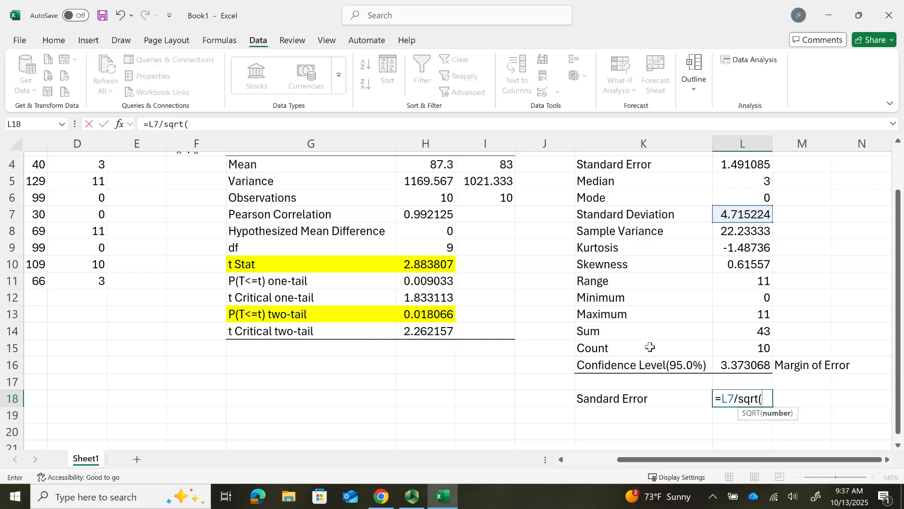
click(748, 351)
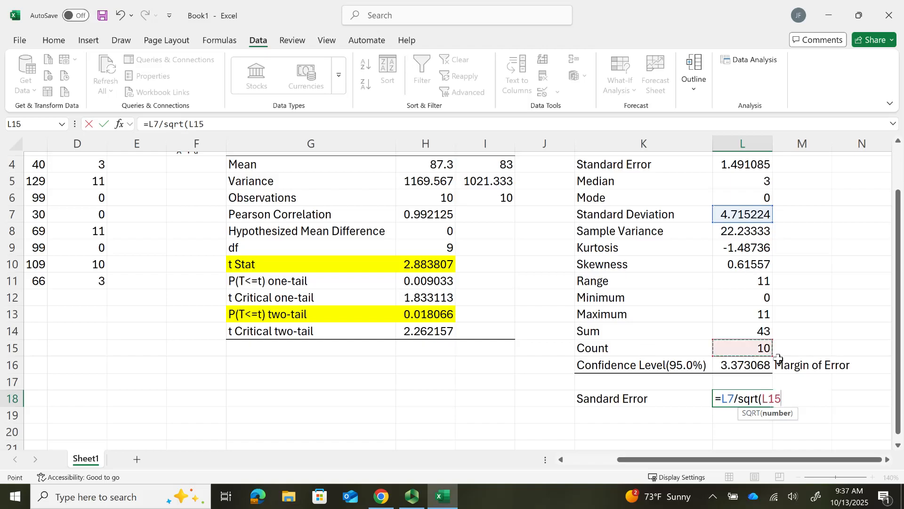
text())
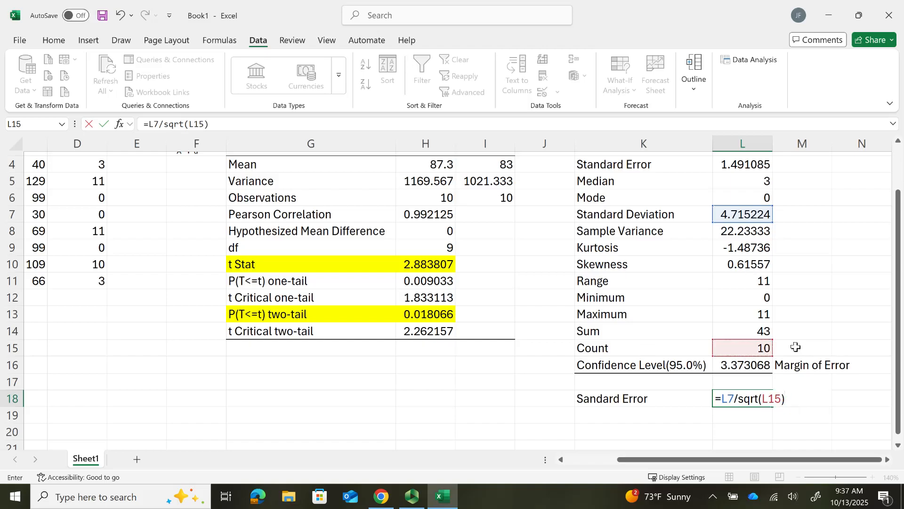
key(Return)
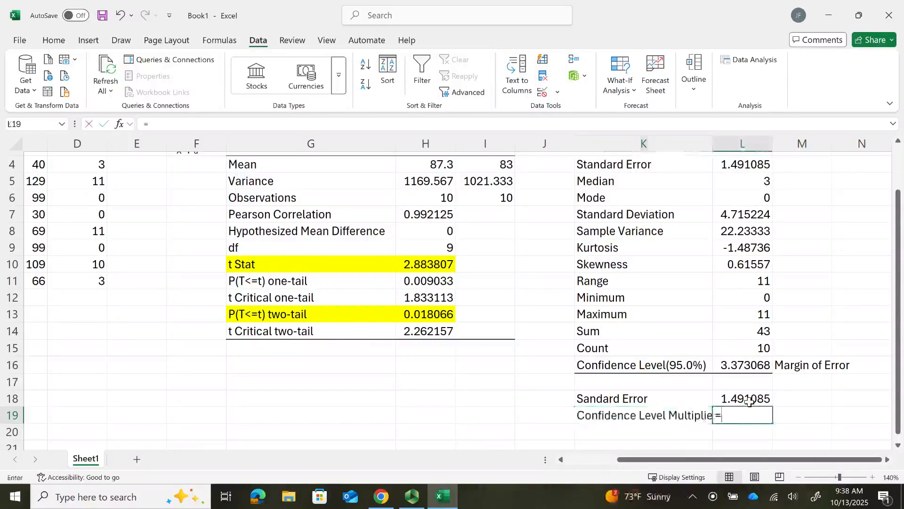
- Label K19 Confidence Level Multiplier and calculate the multiplier in L19 with =T.INV(0.975, 9)
text(=)
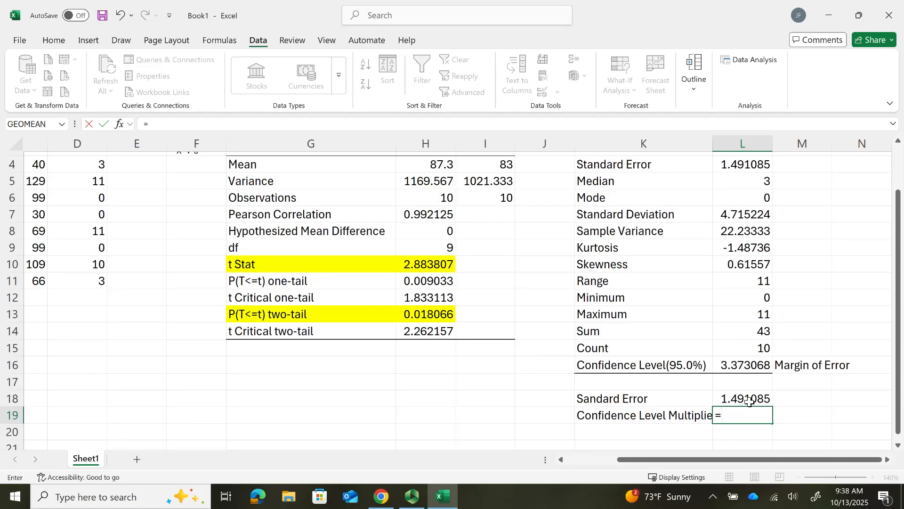
text(t)
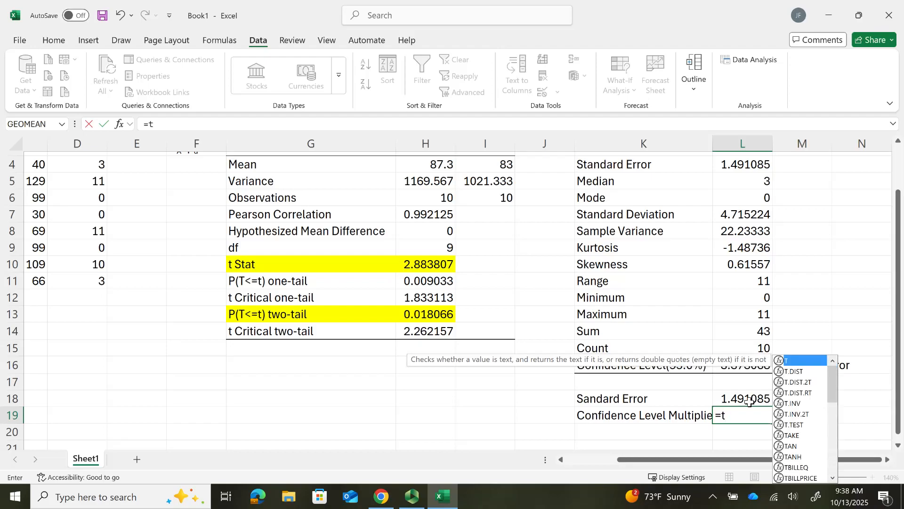
text(.)
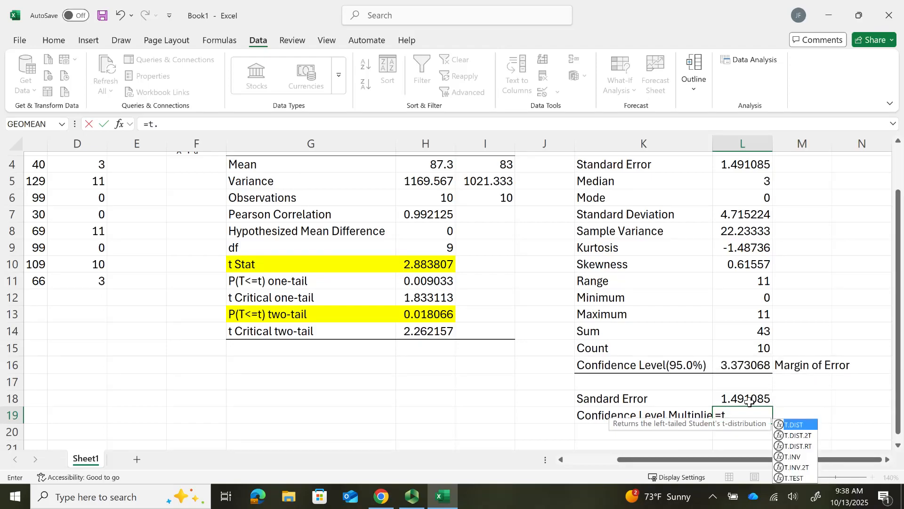
text(inv)
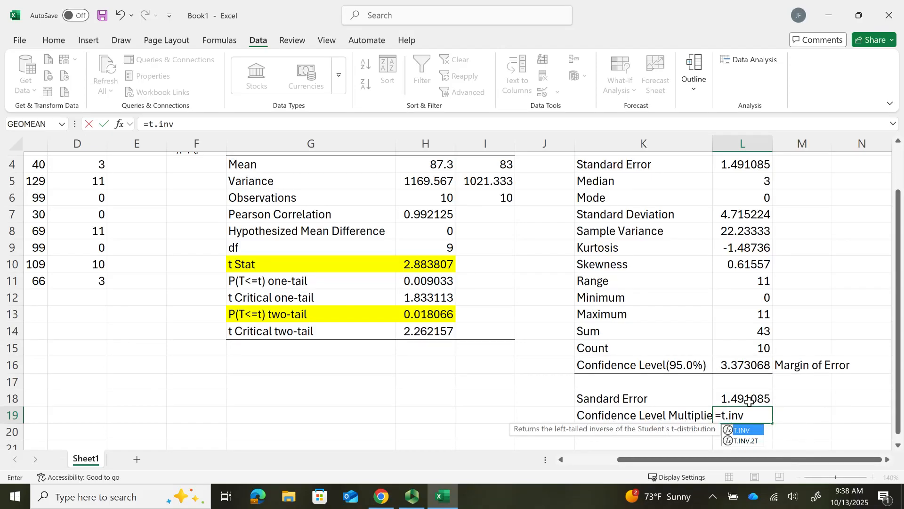
text(()
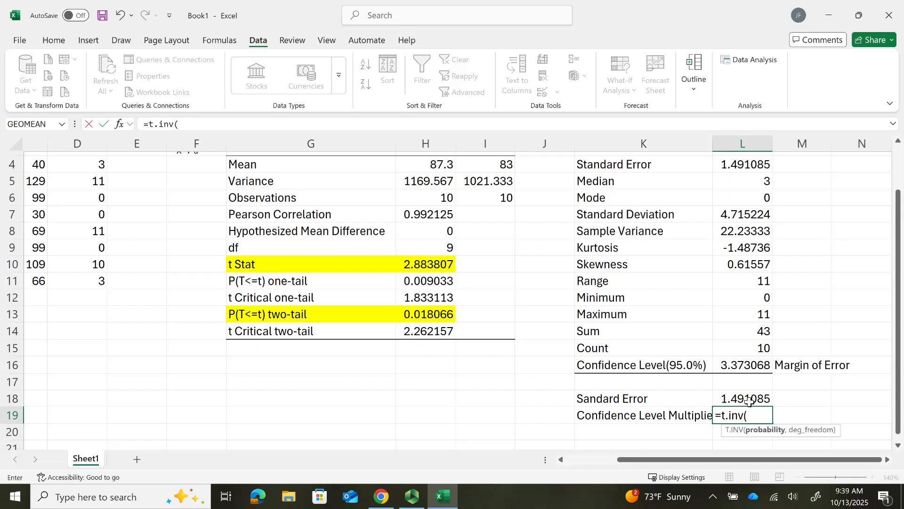
text(0.975)
text(,)
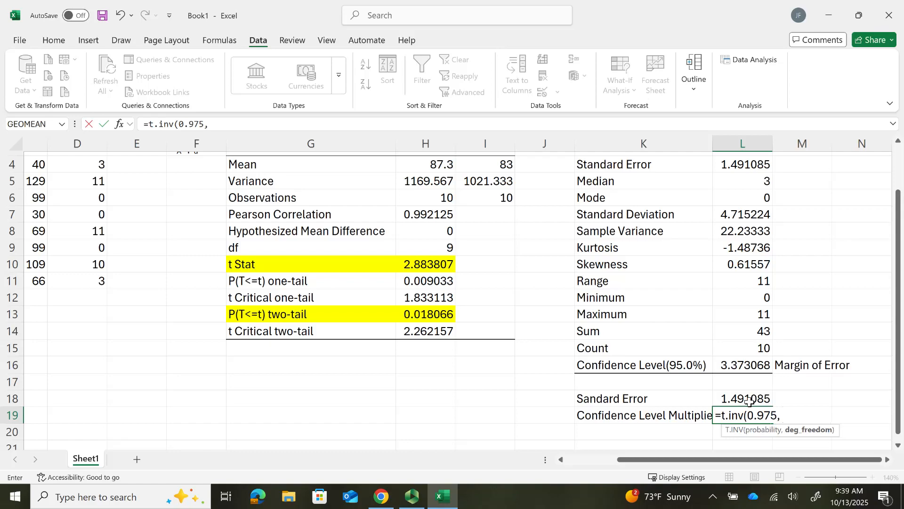
text( 9))
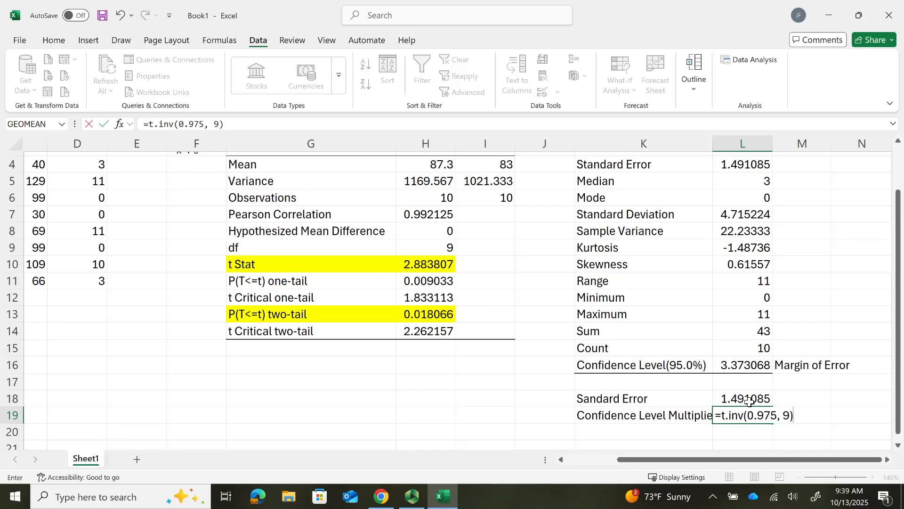
key(Return)
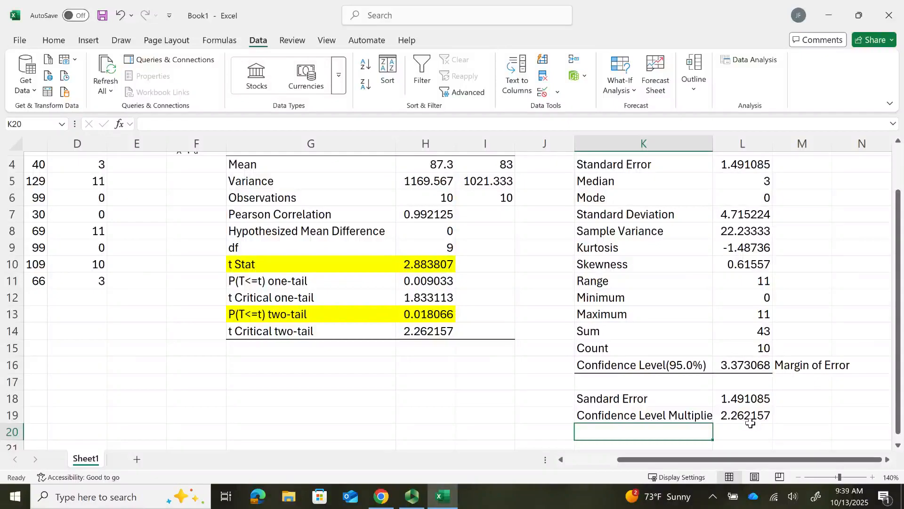
- Label K20 Margin of Error and calculate it in L20 with =L19*L18, checking it against the confidence level value in L16
text(Margin of Error)
key(Tab)
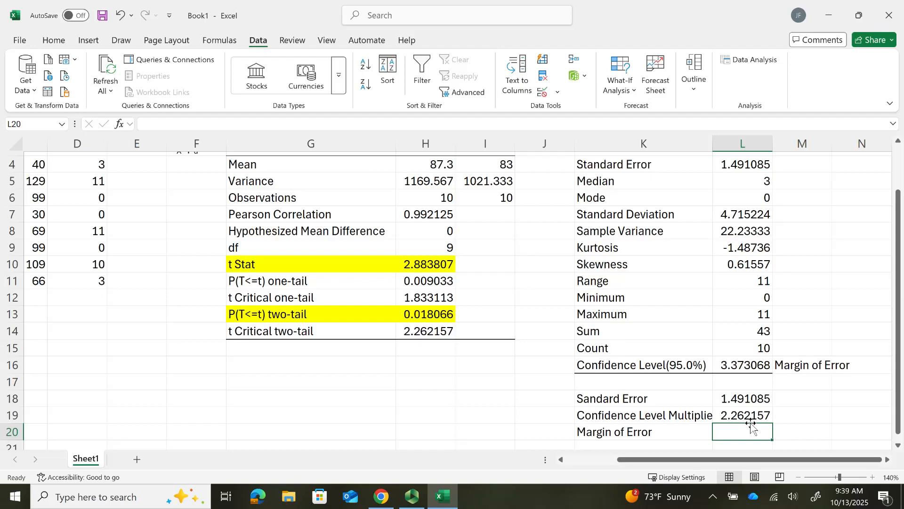
text(=)
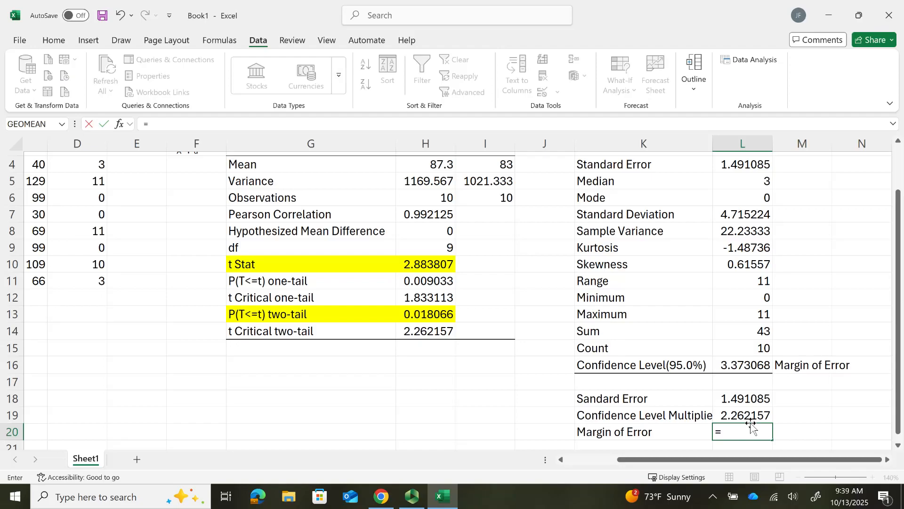
click(748, 414)
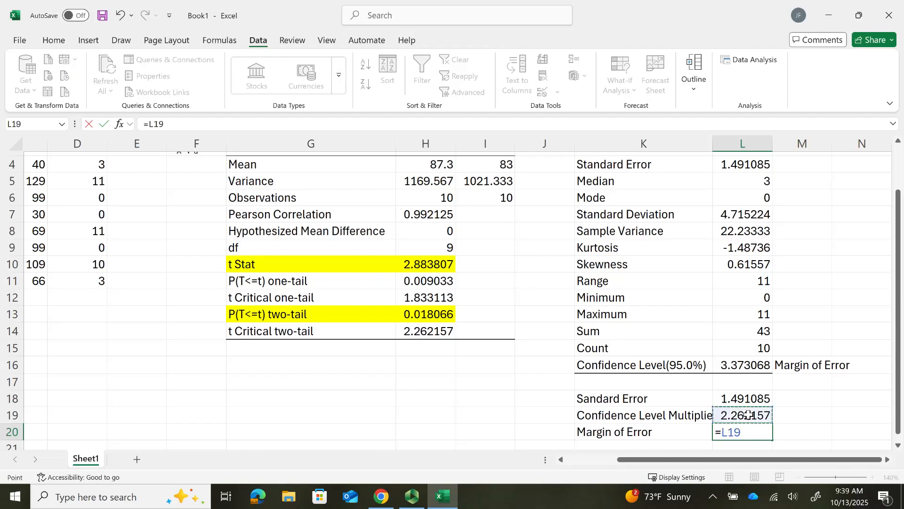
text(*)
click(746, 399)
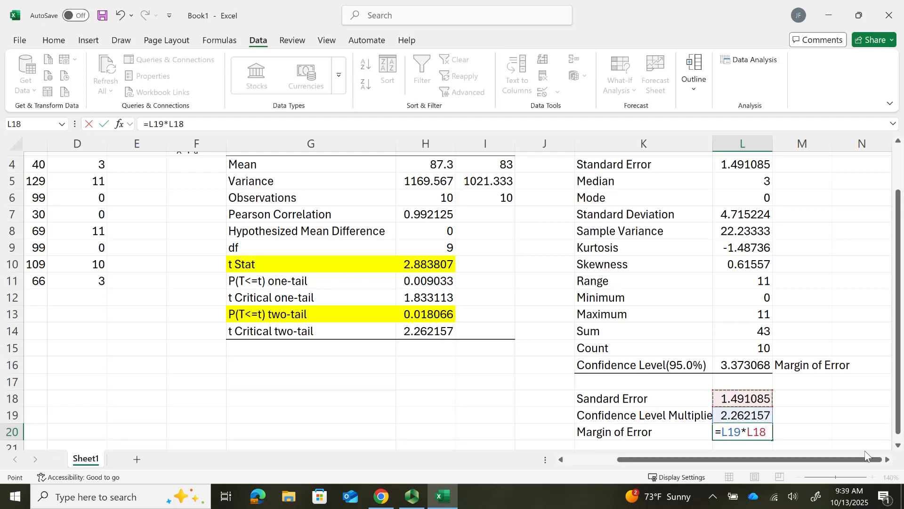
key(Return)
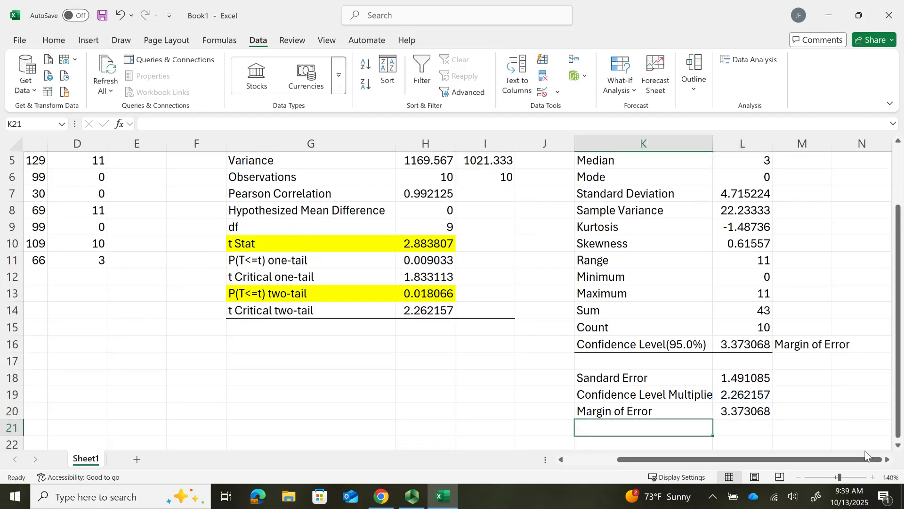
click(735, 344)
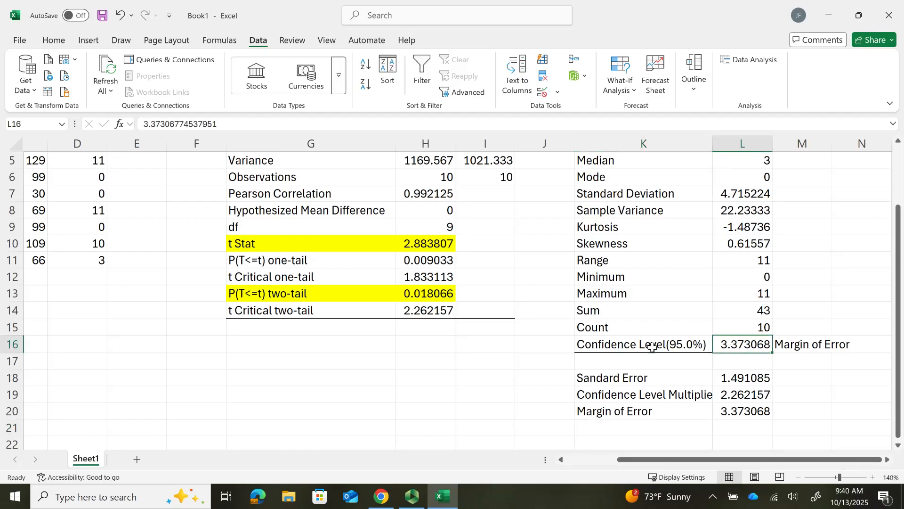
click(754, 411)
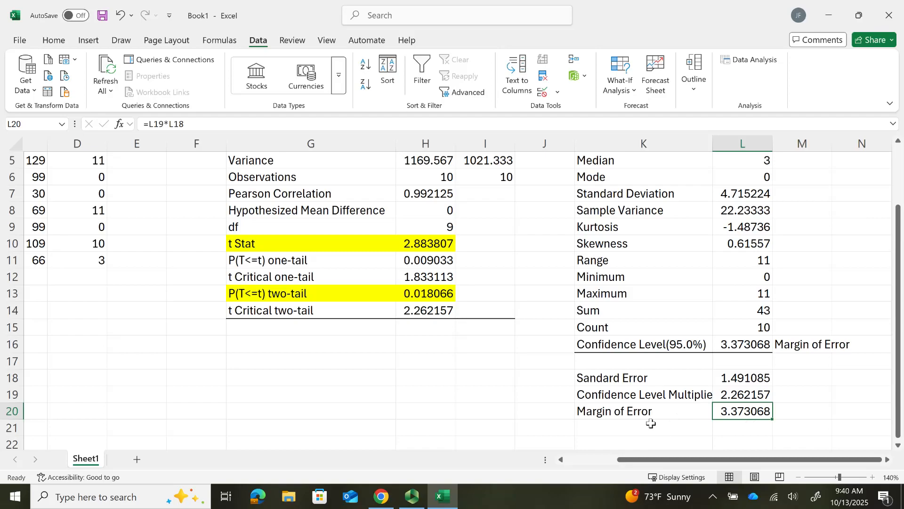
- Add the labels Lower Bound CI in K21 and Upper Bound CI in K22 below the margin of error
click(609, 426)
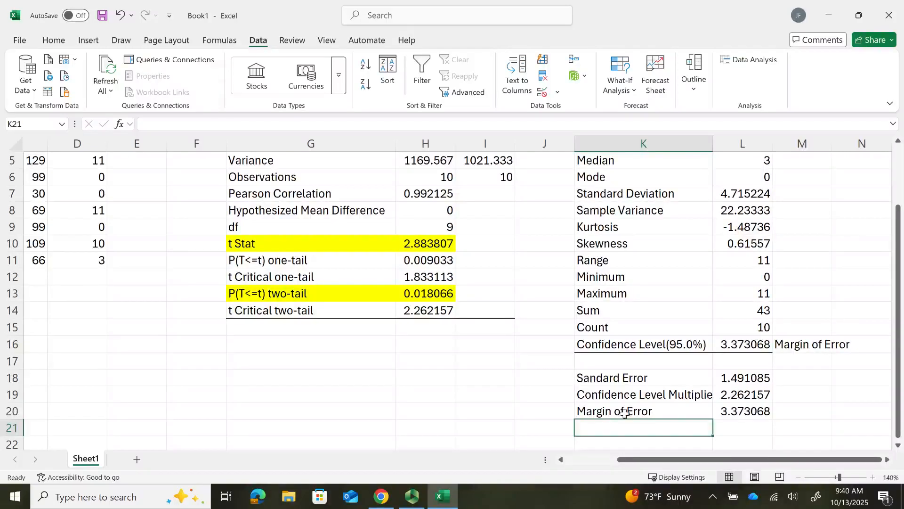
key(ctrl+v)
key(Right)
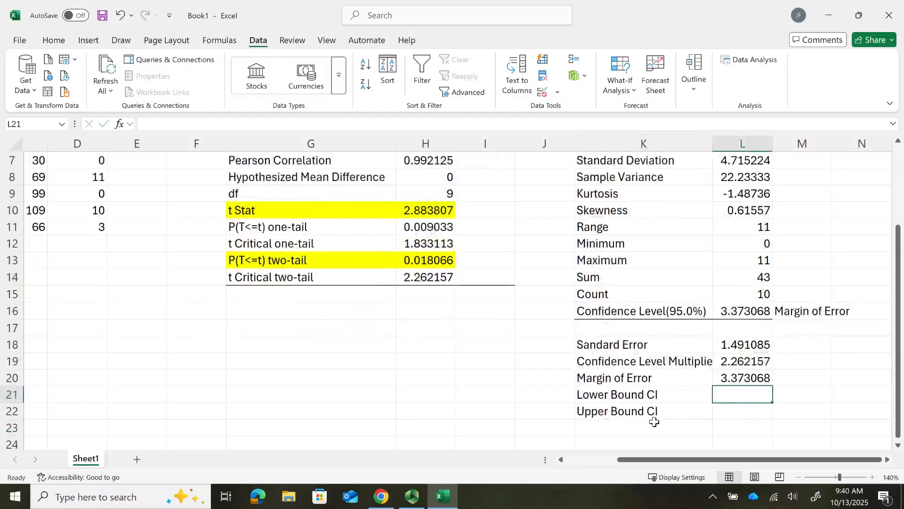
- Calculate the lower confidence bound in L21 by subtracting the margin of error from the mean difference with =L3-L20
text(=)
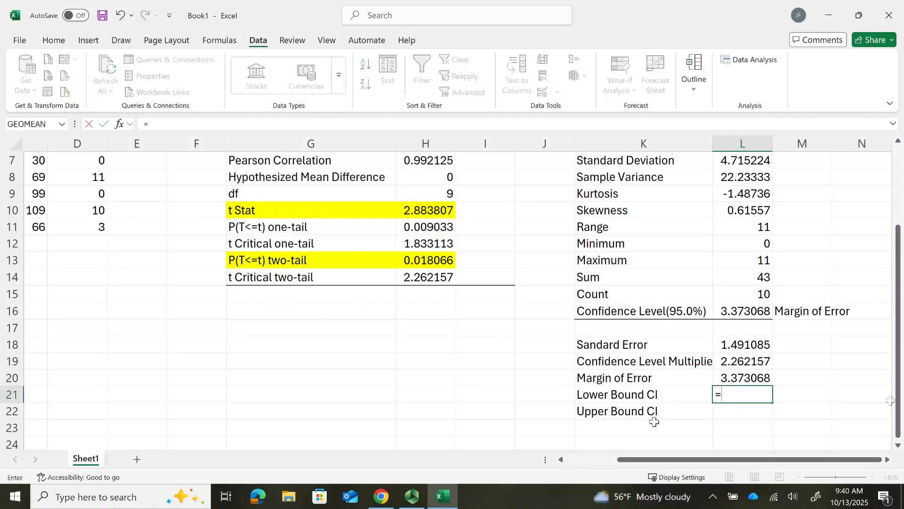
drag(897, 393, 897, 311)
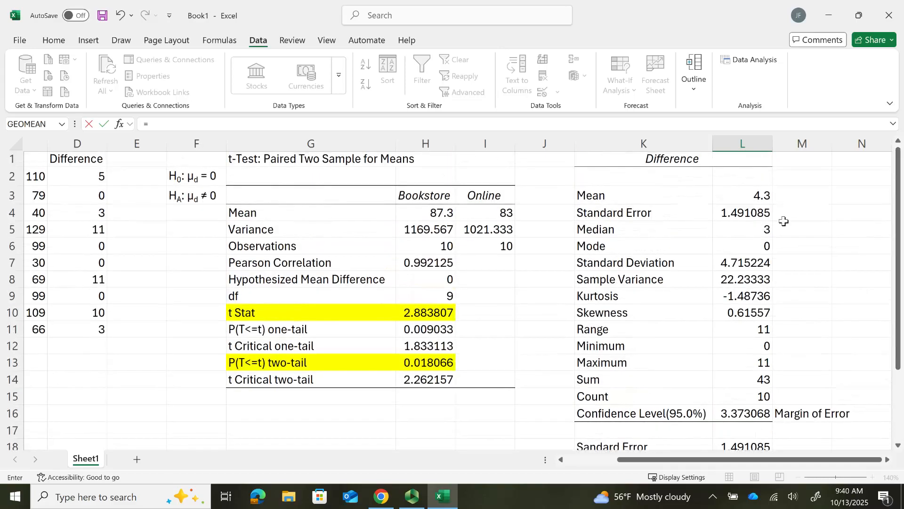
click(744, 196)
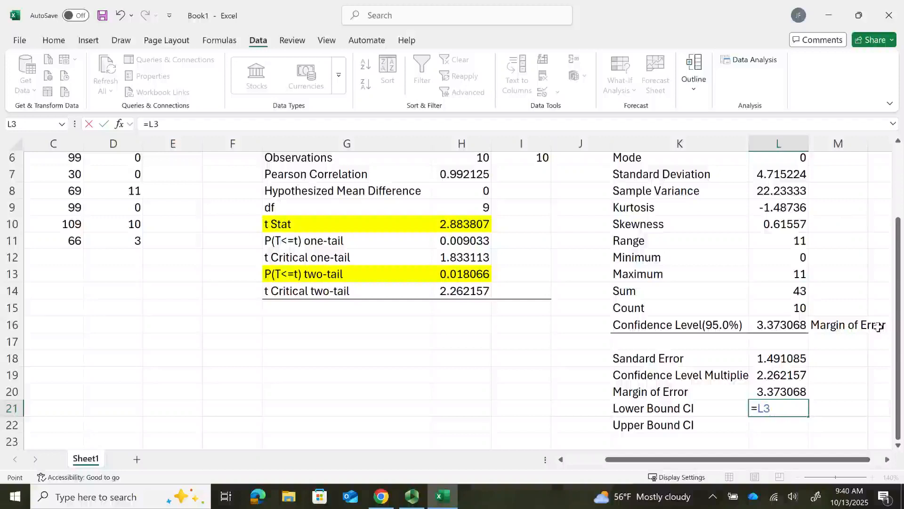
text(-)
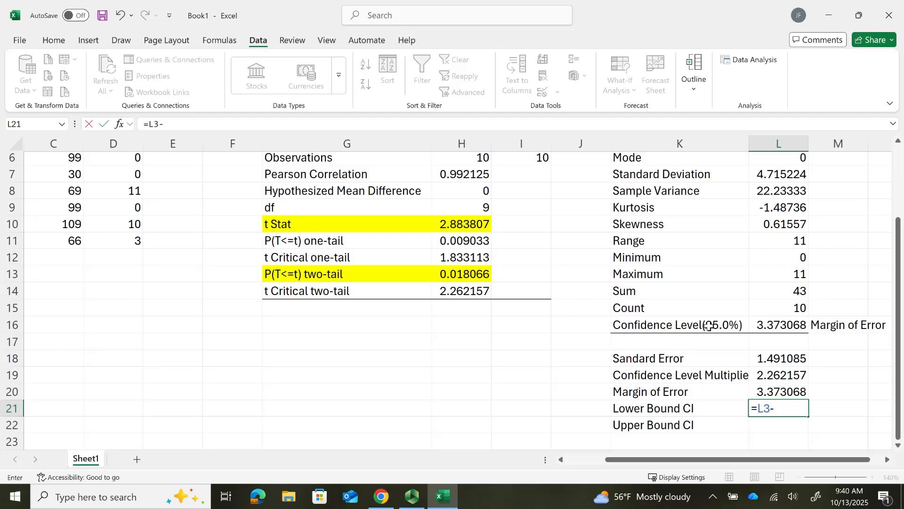
click(773, 391)
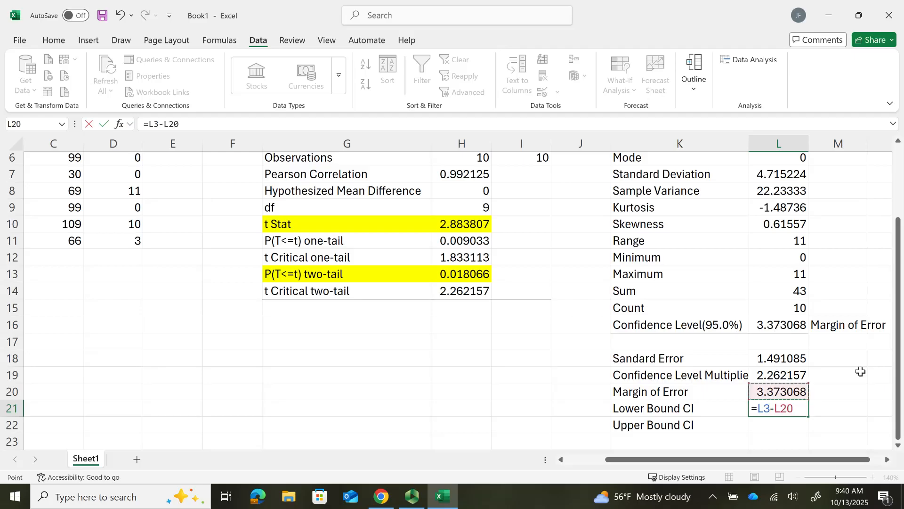
key(Return)
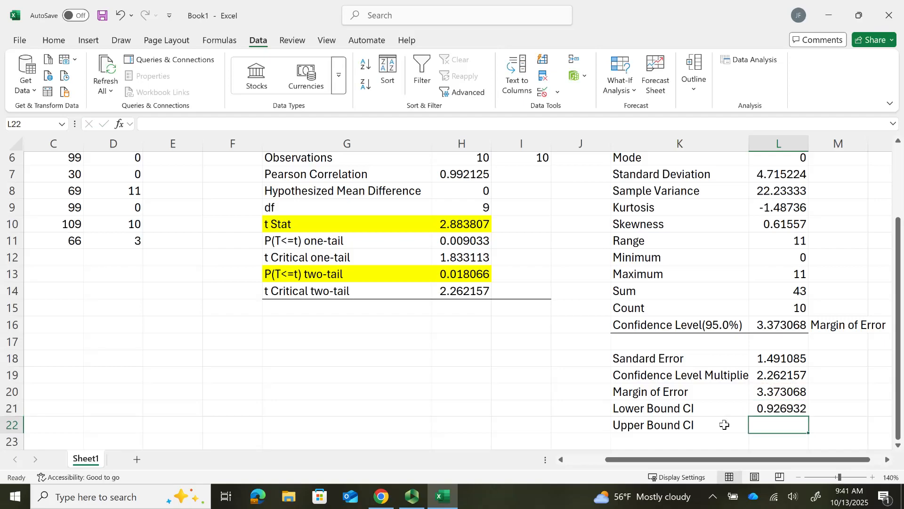
- Calculate the upper confidence bound in L22 by adding the margin of error to the mean difference with =L3+L20
text(=)
drag(899, 376, 899, 304)
click(795, 196)
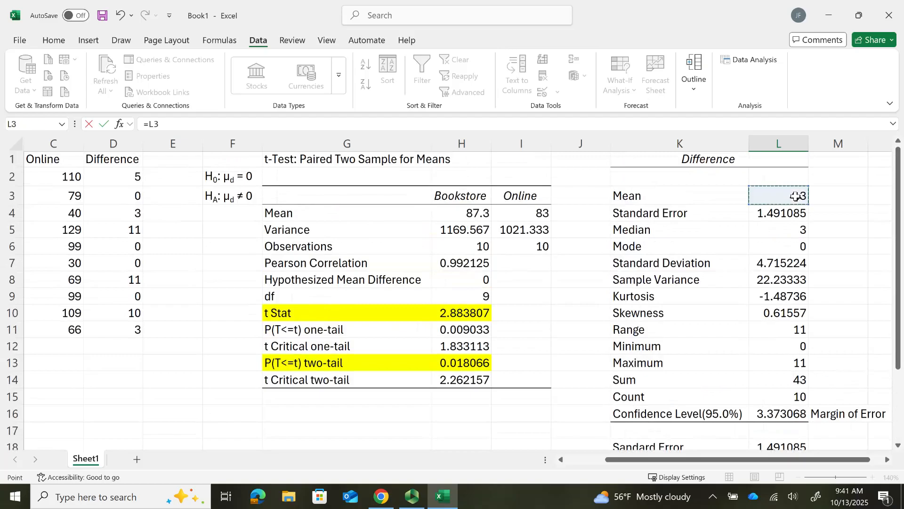
drag(900, 216, 900, 286)
text(+)
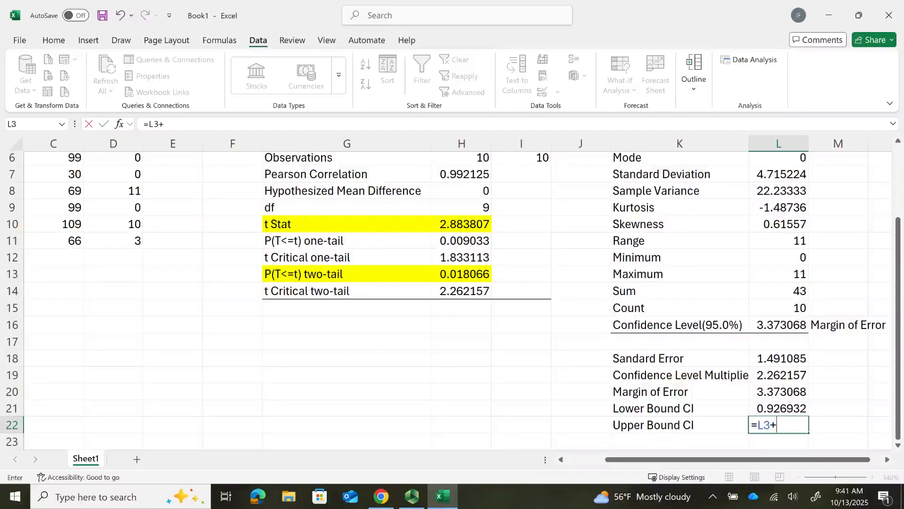
click(784, 392)
key(Return)
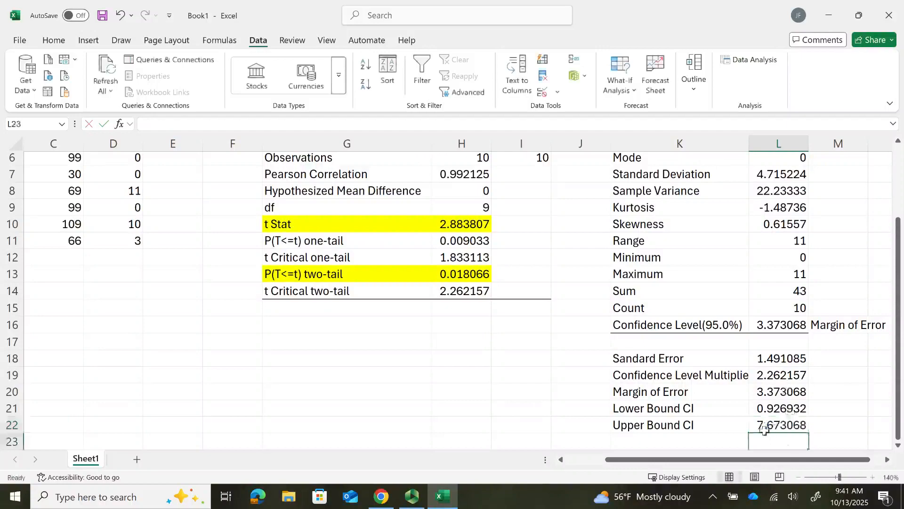